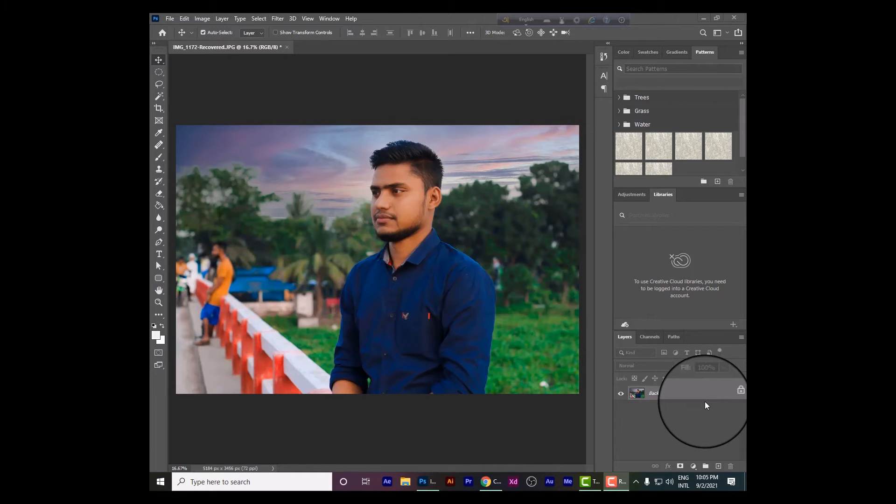
Duplicate the Background layer and apply an S-shaped Curves adjustment to the copy, with points at input 140/output 169 and input 85/output 61
{"action": "left_click_drag", "start_coordinate": [712, 393], "coordinate": [718, 466]}
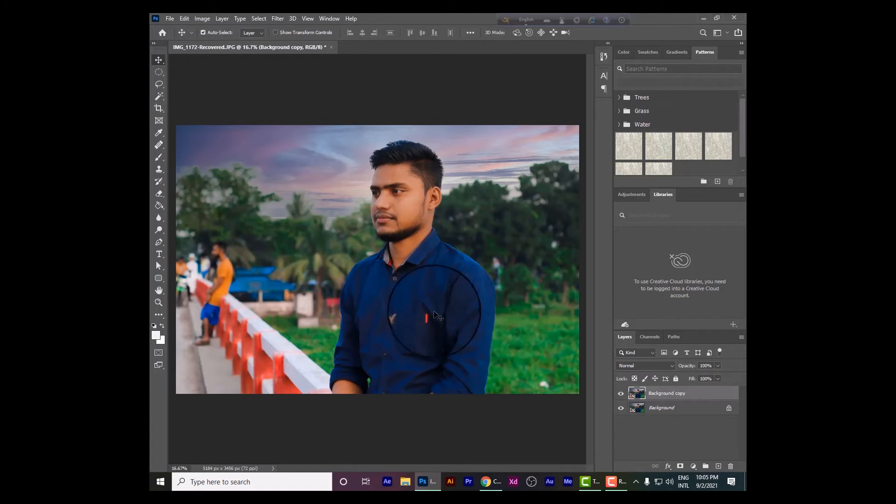
{"action": "left_click", "coordinate": [196, 18]}
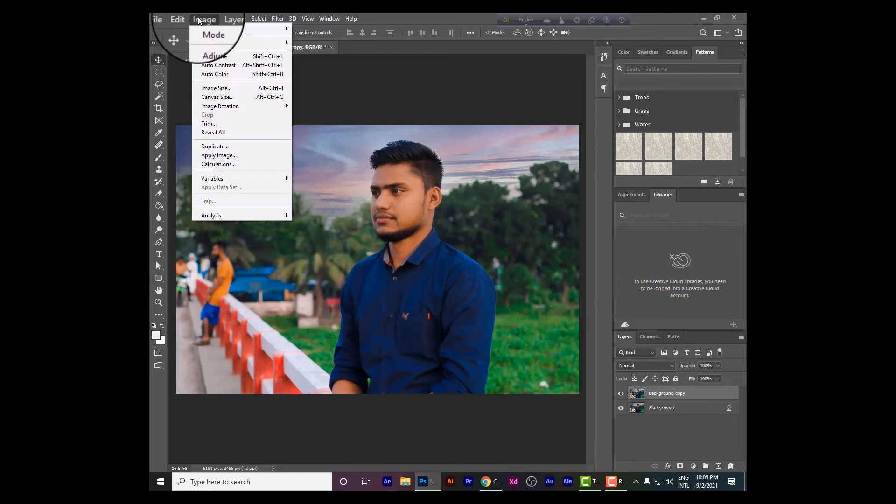
{"action": "mouse_move", "coordinate": [211, 43]}
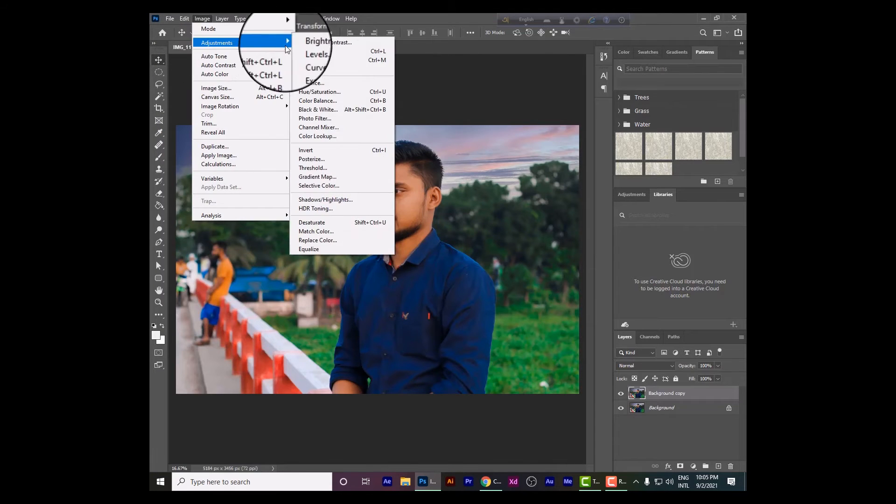
{"action": "left_click", "coordinate": [306, 60]}
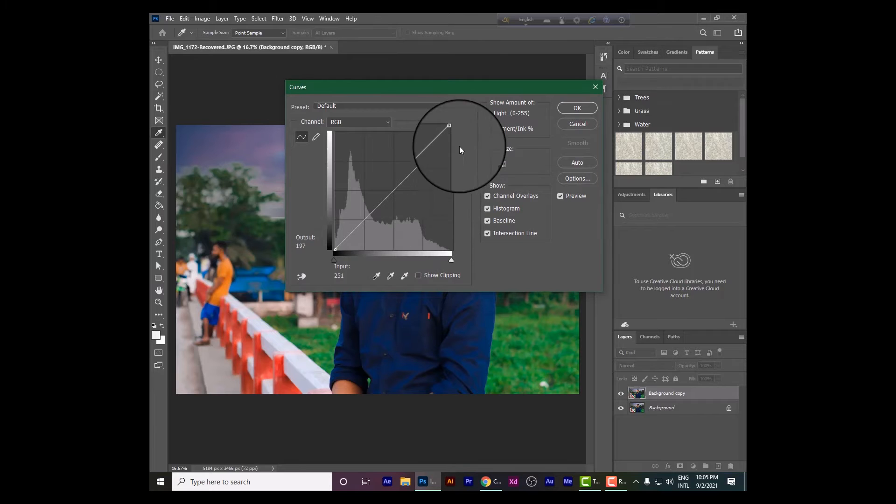
{"action": "left_click_drag", "start_coordinate": [405, 185], "coordinate": [400, 172]}
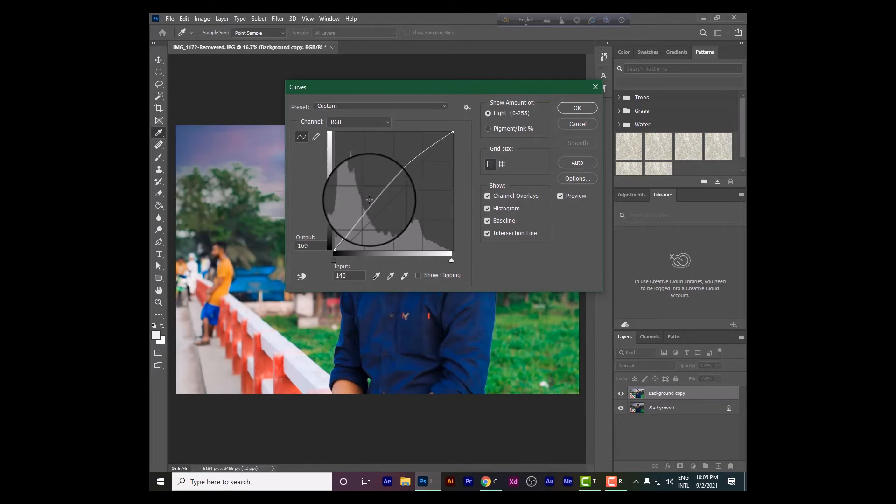
{"action": "left_click_drag", "start_coordinate": [368, 209], "coordinate": [374, 221]}
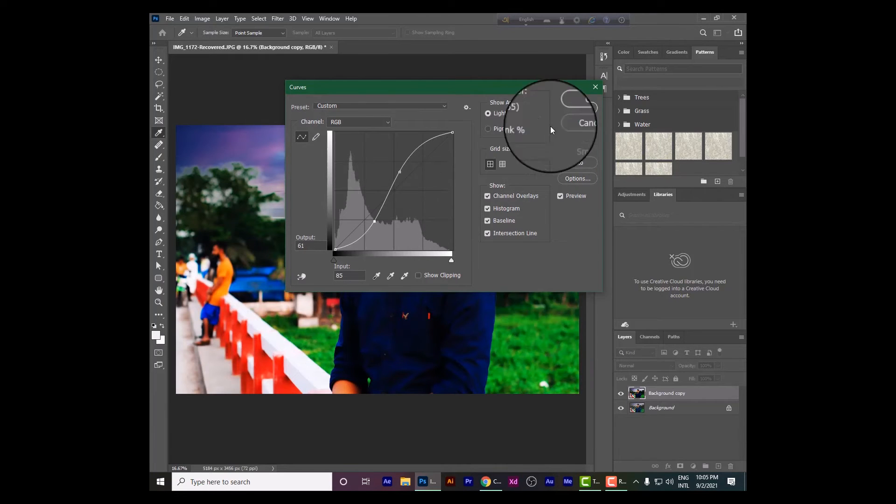
{"action": "left_click", "coordinate": [568, 107]}
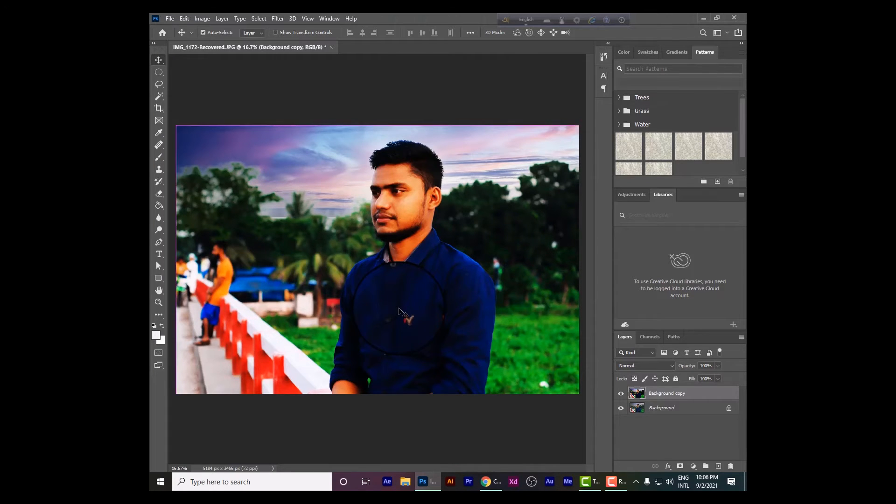
Undo the Curves adjustment and convert the Background copy layer to a smart object
{"action": "key", "text": "ctrl+z"}
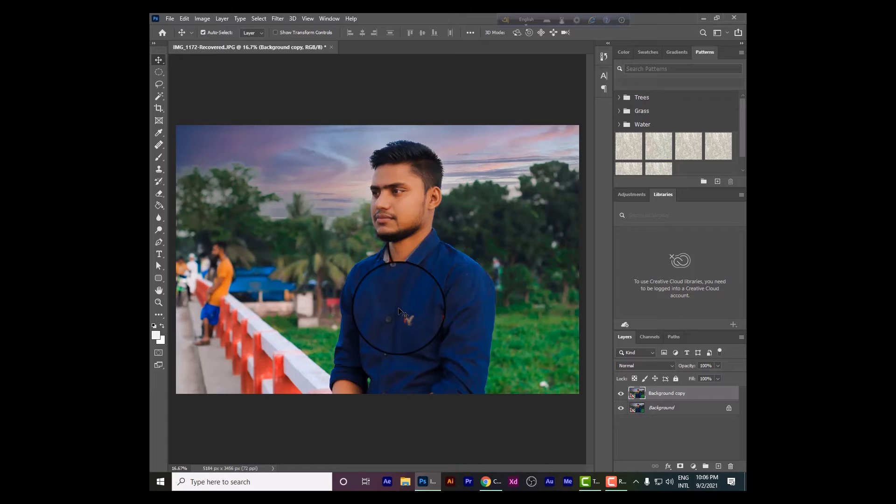
{"action": "right_click", "coordinate": [683, 395]}
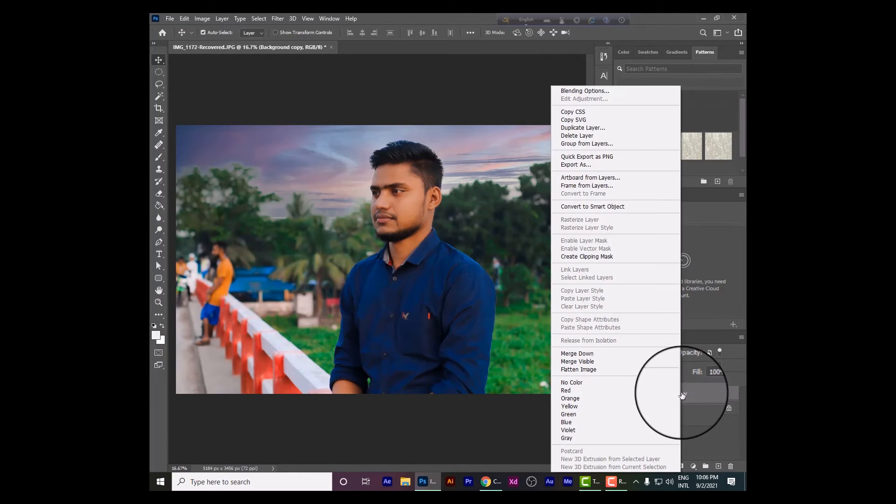
{"action": "left_click", "coordinate": [612, 208]}
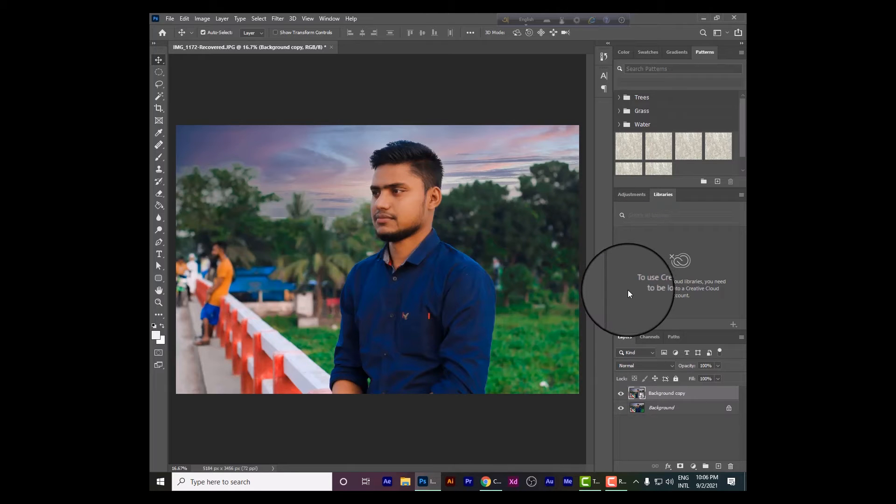
Apply a Levels adjustment to the Background copy smart object with input levels 3, 1.28 and 220
{"action": "left_click", "coordinate": [184, 19]}
{"action": "mouse_move", "coordinate": [197, 18]}
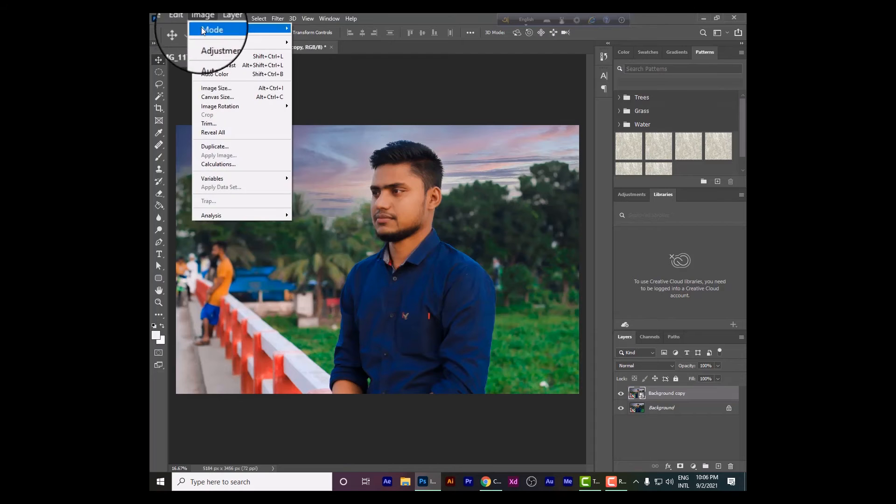
{"action": "mouse_move", "coordinate": [215, 41]}
{"action": "left_click", "coordinate": [360, 50]}
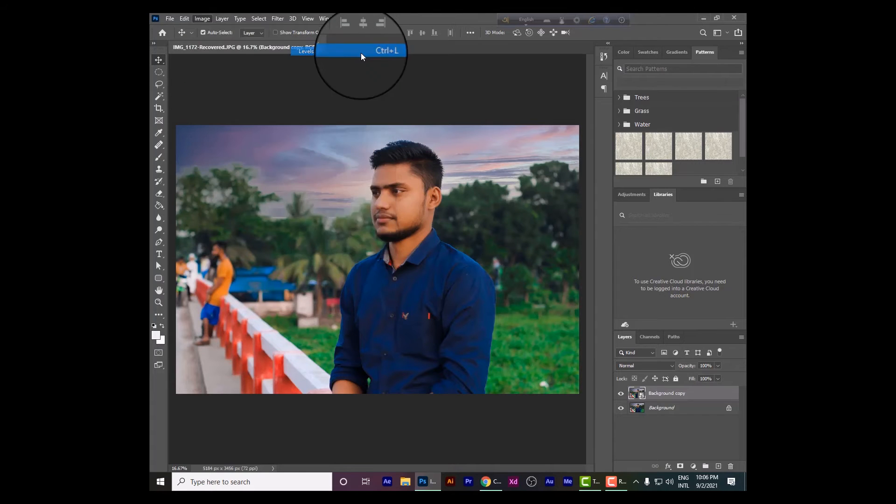
{"action": "left_click_drag", "start_coordinate": [445, 98], "coordinate": [580, 165]}
{"action": "left_click_drag", "start_coordinate": [613, 271], "coordinate": [604, 270]}
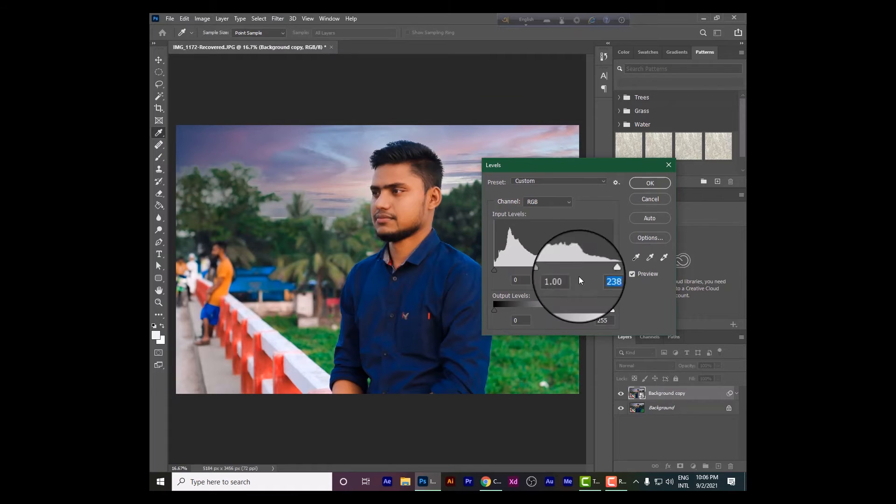
{"action": "left_click_drag", "start_coordinate": [490, 267], "coordinate": [495, 270]}
{"action": "left_click_drag", "start_coordinate": [555, 270], "coordinate": [540, 270]}
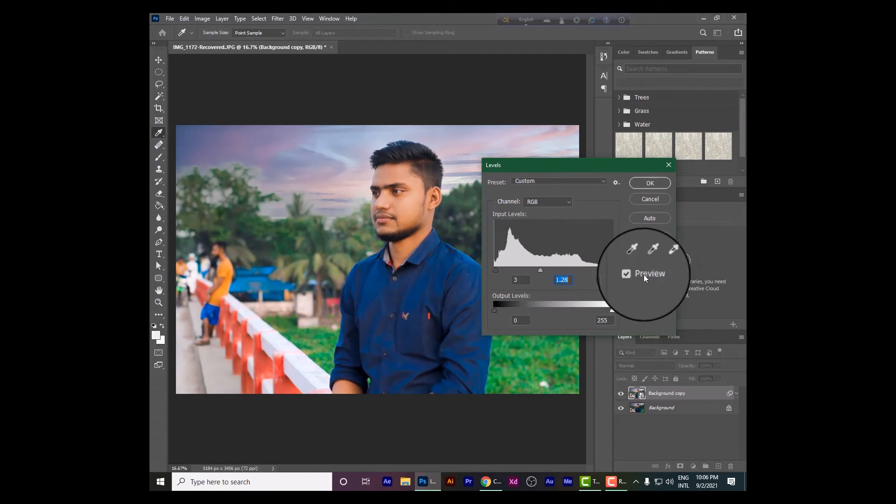
{"action": "left_click_drag", "start_coordinate": [610, 271], "coordinate": [596, 270]}
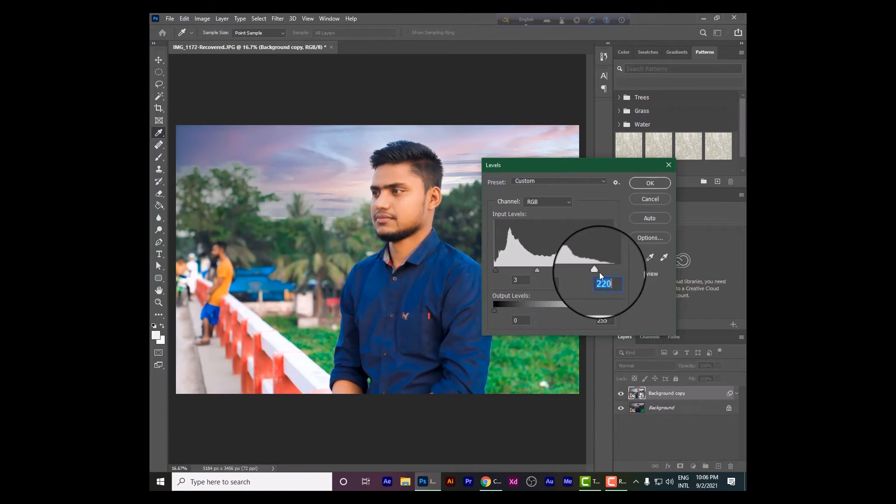
{"action": "left_click", "coordinate": [646, 182]}
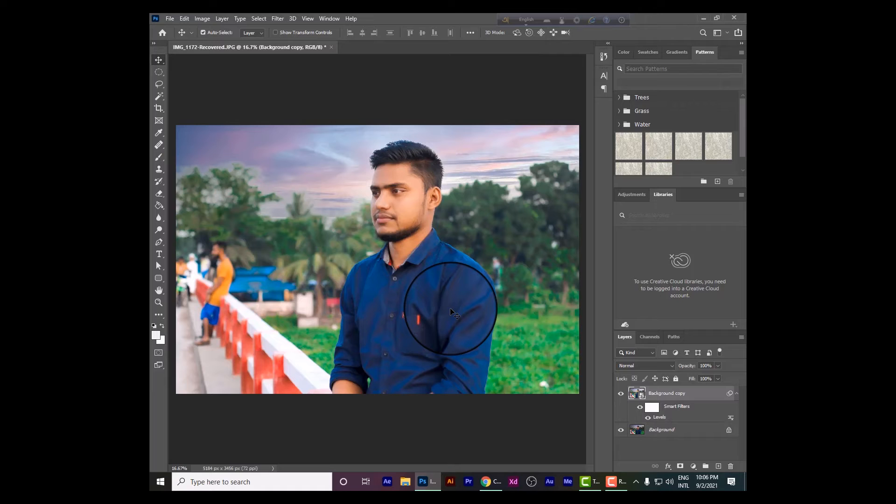
Edit the Levels smart filter on the Background copy and set its midtone input level to 1.15, keeping the highlights at 220
{"action": "double_click", "coordinate": [659, 418]}
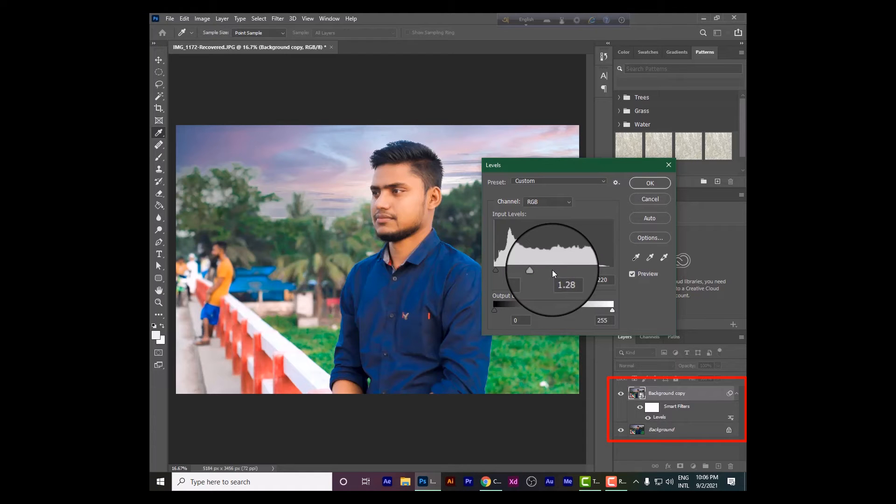
{"action": "left_click_drag", "start_coordinate": [537, 273], "coordinate": [541, 269]}
{"action": "left_click_drag", "start_coordinate": [595, 271], "coordinate": [596, 271]}
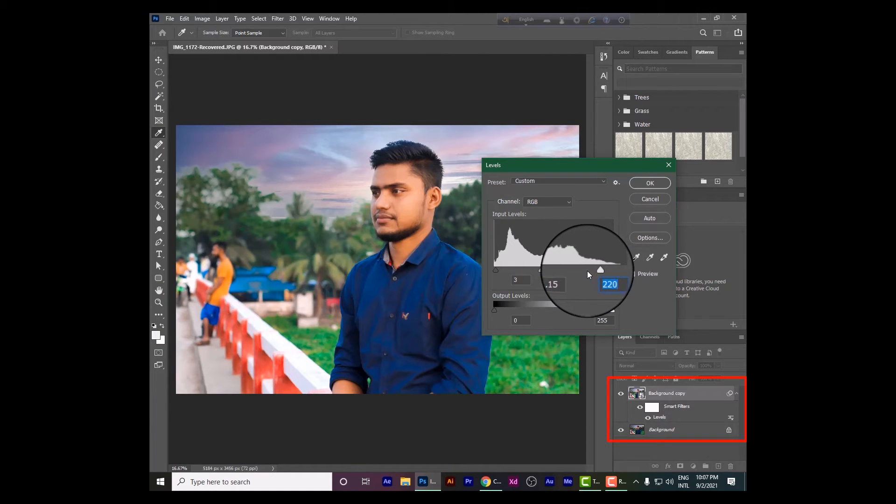
{"action": "left_click", "coordinate": [641, 187]}
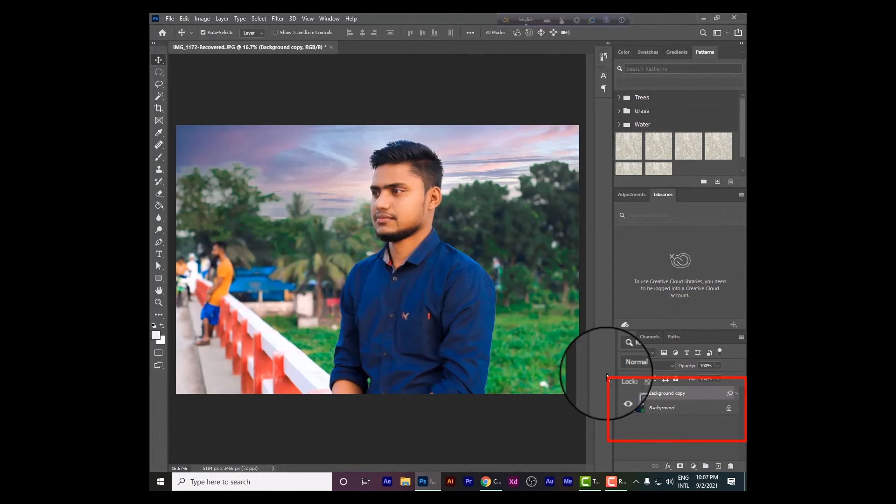
Apply a Hue/Saturation adjustment to the Background copy smart object with Hue -12 and Saturation +12
{"action": "left_click", "coordinate": [182, 20]}
{"action": "mouse_move", "coordinate": [202, 19]}
{"action": "mouse_move", "coordinate": [277, 45]}
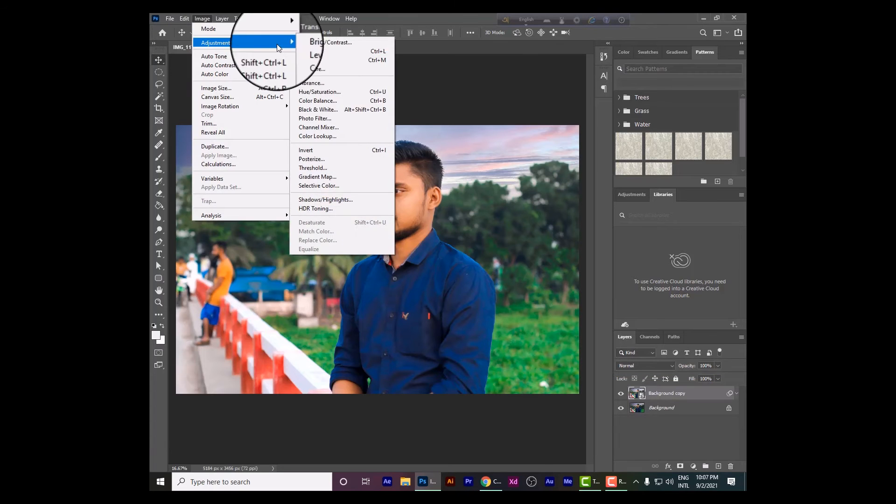
{"action": "left_click", "coordinate": [323, 91]}
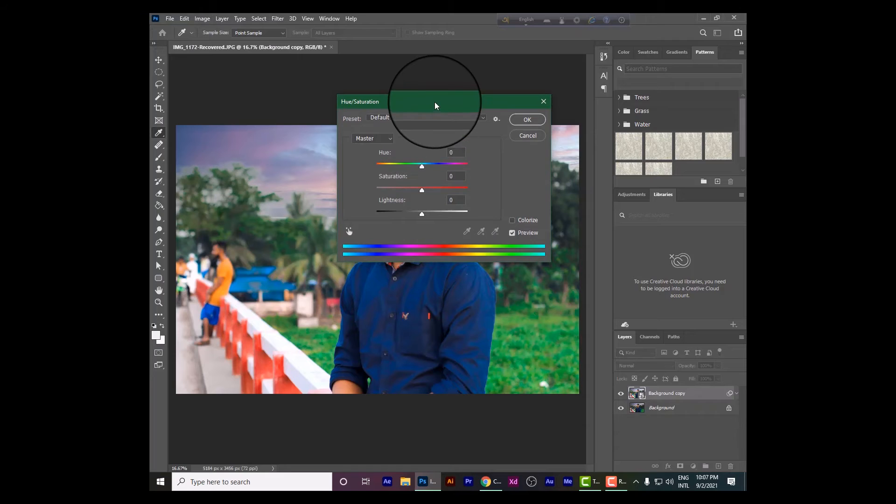
{"action": "left_click_drag", "start_coordinate": [435, 102], "coordinate": [570, 166]}
{"action": "left_click_drag", "start_coordinate": [557, 230], "coordinate": [553, 231]}
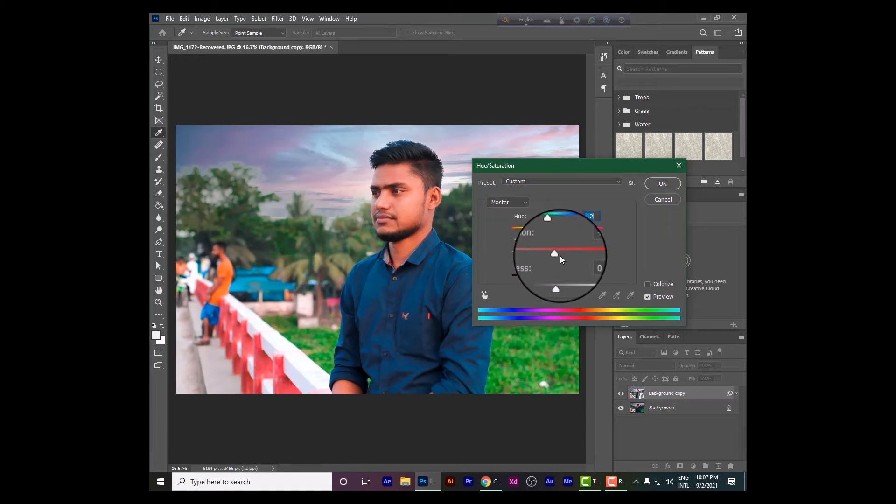
{"action": "left_click_drag", "start_coordinate": [560, 255], "coordinate": [565, 254]}
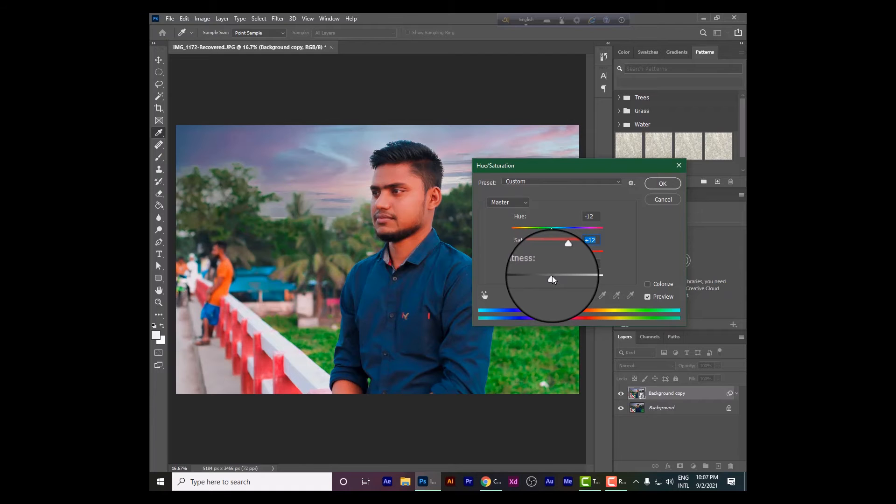
{"action": "left_click", "coordinate": [653, 187]}
{"action": "key", "text": "v"}
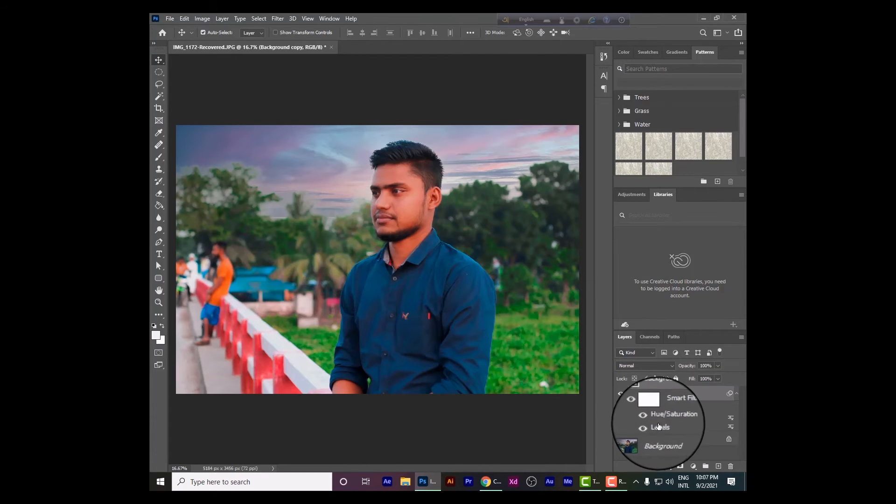
{"action": "double_click", "coordinate": [671, 418]}
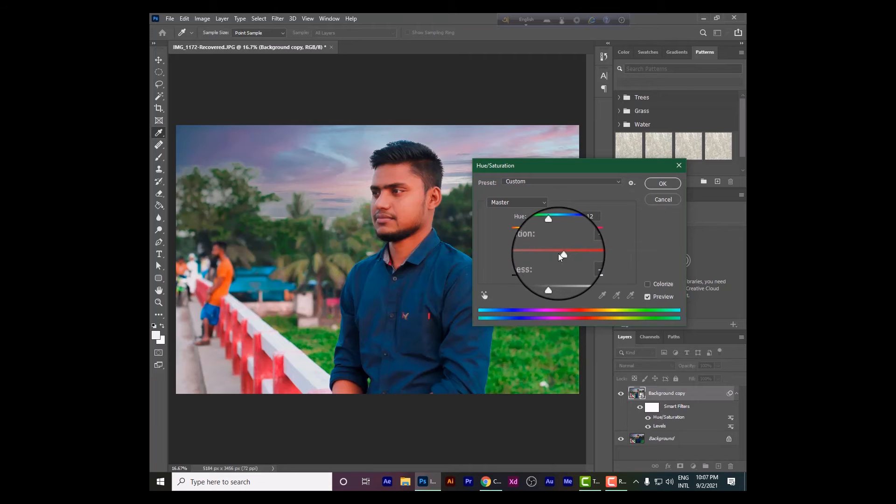
{"action": "left_click_drag", "start_coordinate": [552, 230], "coordinate": [567, 241]}
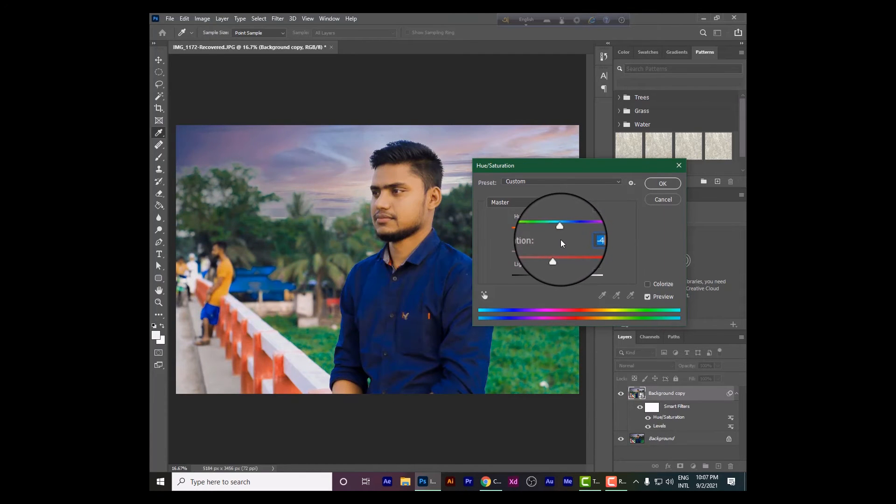
{"action": "left_click", "coordinate": [659, 199]}
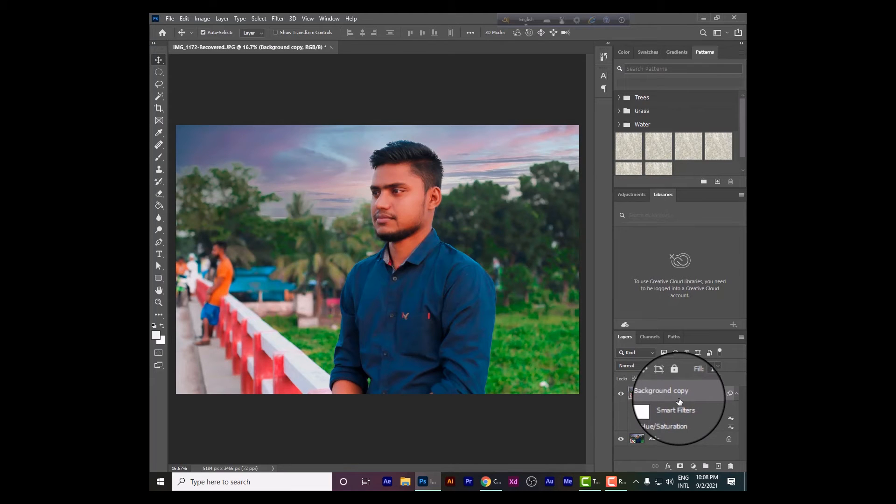
Delete the Background copy layer and add a new empty layer above the Background
{"action": "key", "text": "Delete"}
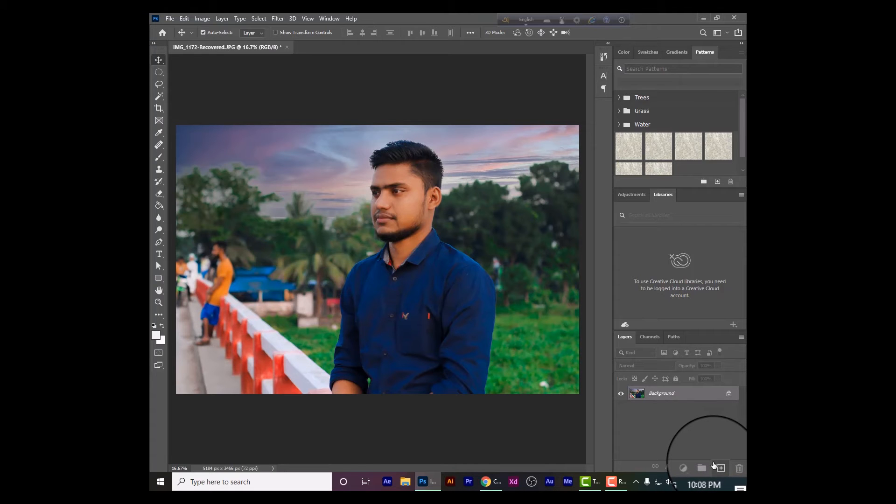
{"action": "left_click", "coordinate": [714, 464]}
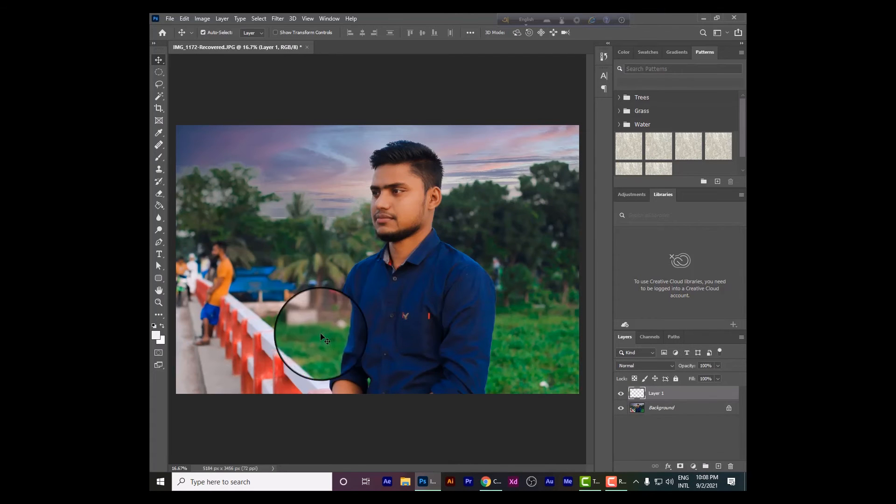
Draw a rounded rectangle about 1770 by 492 px with 234 px corners over the middle of the photo and fill it with yellow
{"action": "left_click", "coordinate": [158, 279]}
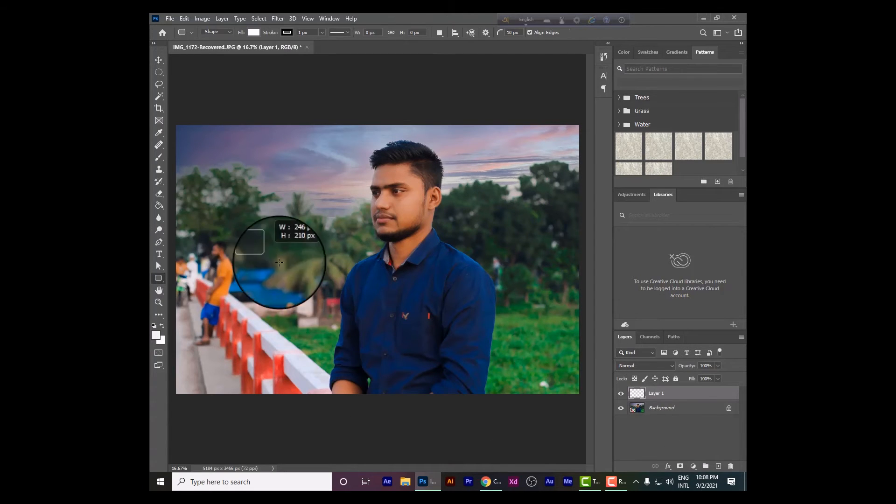
{"action": "left_click_drag", "start_coordinate": [250, 241], "coordinate": [369, 259]}
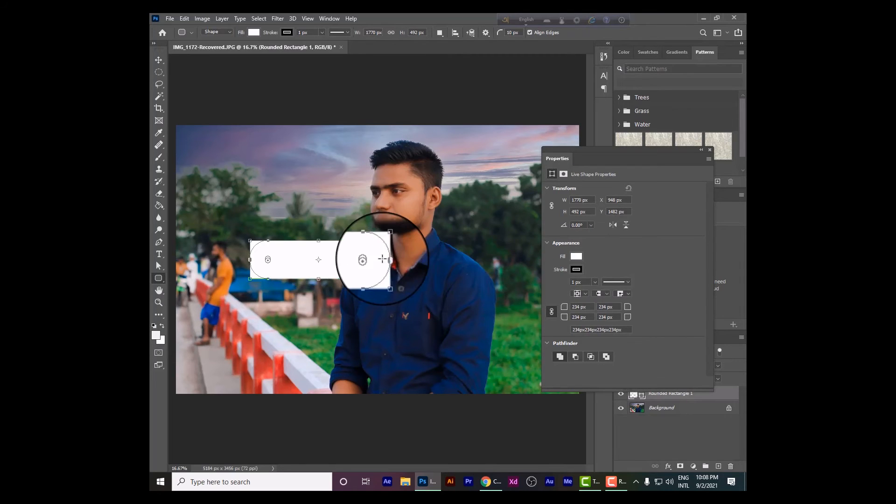
{"action": "left_click", "coordinate": [580, 258]}
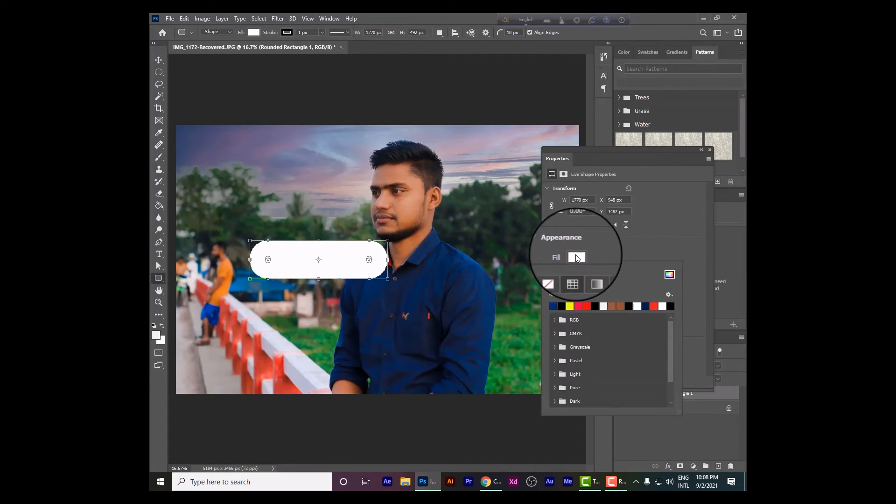
{"action": "left_click", "coordinate": [553, 306]}
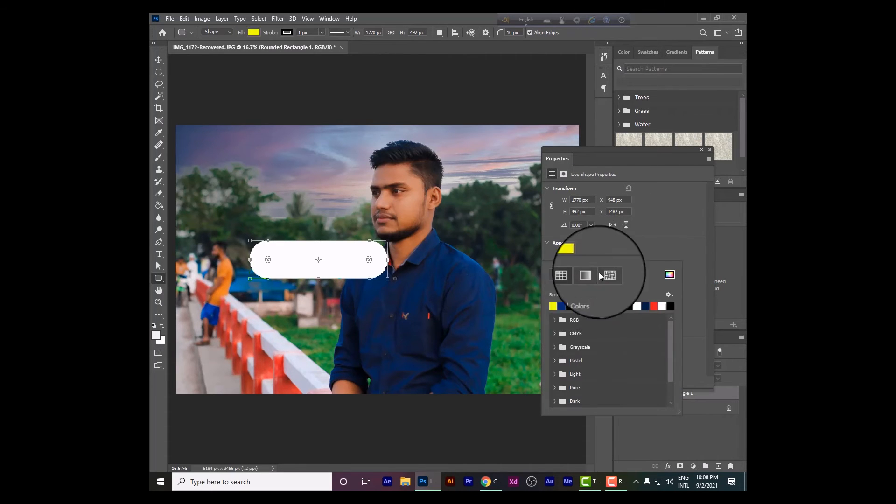
{"action": "left_click", "coordinate": [709, 150]}
{"action": "left_click", "coordinate": [709, 149]}
{"action": "left_click", "coordinate": [161, 60]}
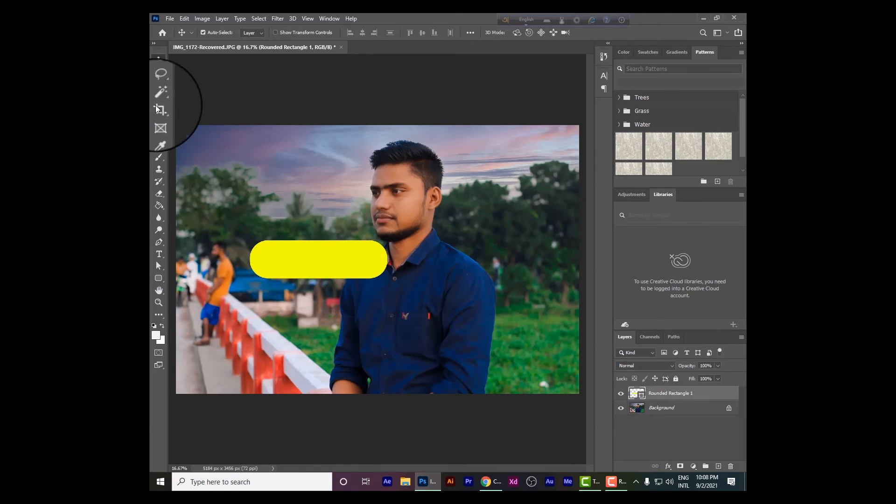
Draw a yellow rectangle about 1812 by 414 px across the man's chin, overlapping the upper end of the rounded rectangle
{"action": "right_click", "coordinate": [157, 278]}
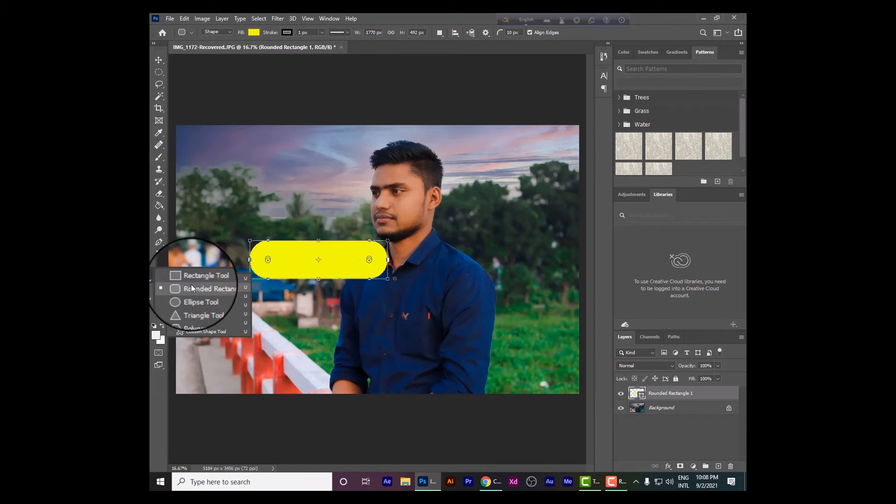
{"action": "left_click", "coordinate": [192, 278]}
{"action": "left_click_drag", "start_coordinate": [338, 216], "coordinate": [480, 248]}
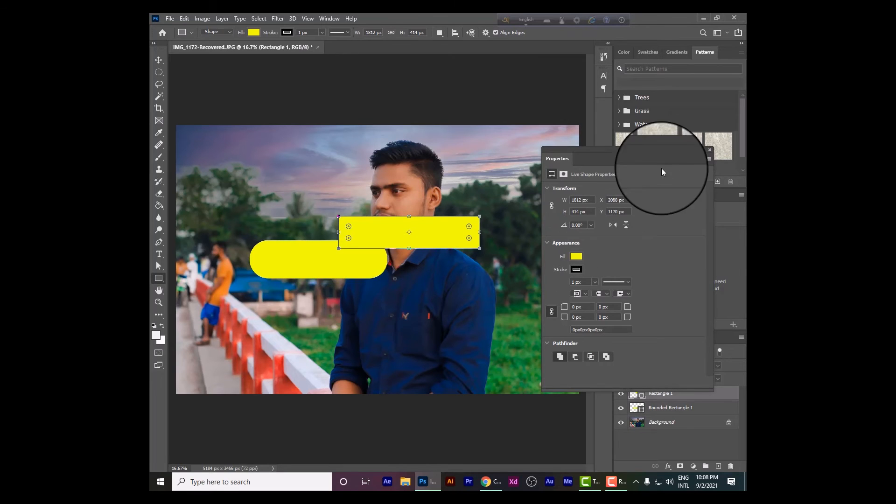
{"action": "left_click", "coordinate": [709, 150]}
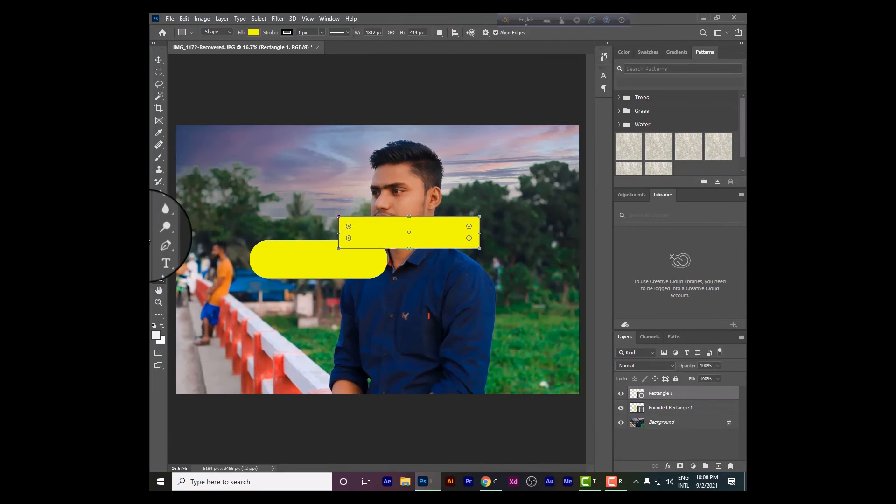
Draw a yellow ellipse about 1092 by 846 px over the man's chest, just below the rectangle
{"action": "left_click", "coordinate": [162, 279]}
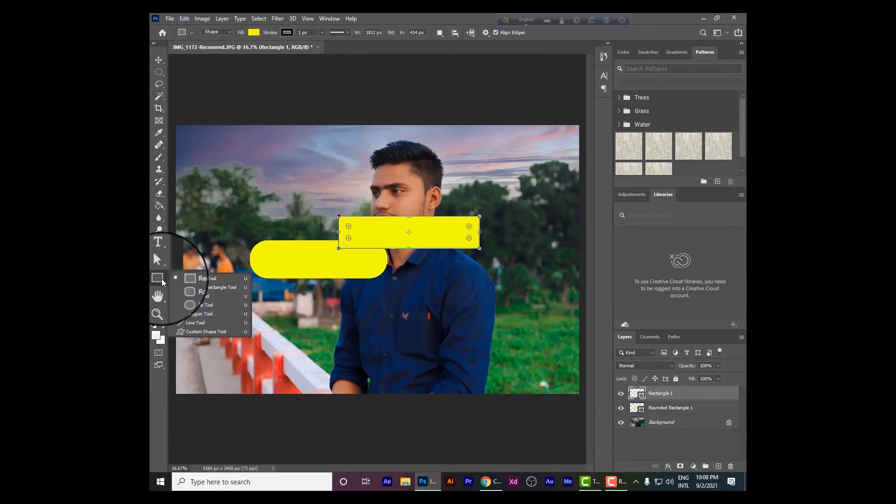
{"action": "left_click", "coordinate": [211, 299]}
{"action": "left_click_drag", "start_coordinate": [444, 313], "coordinate": [454, 318]}
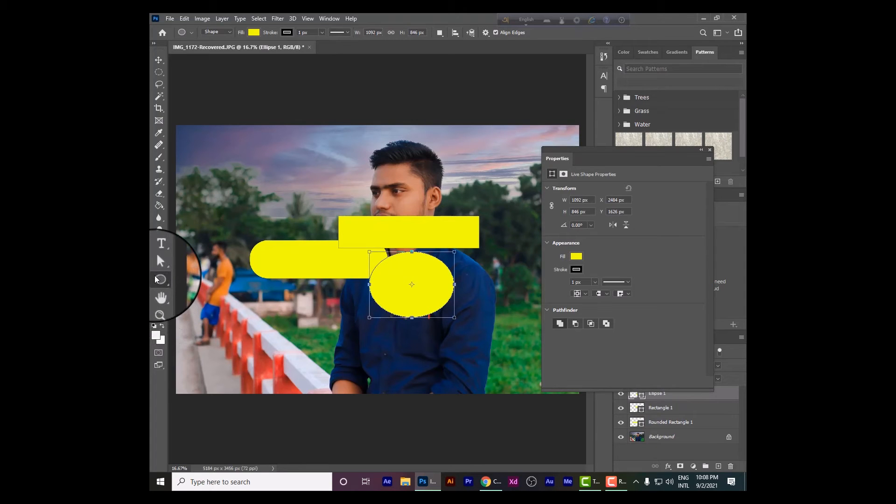
Draw a yellow triangle about 816 by 822 px over the railing, below the rounded rectangle
{"action": "right_click", "coordinate": [159, 277]}
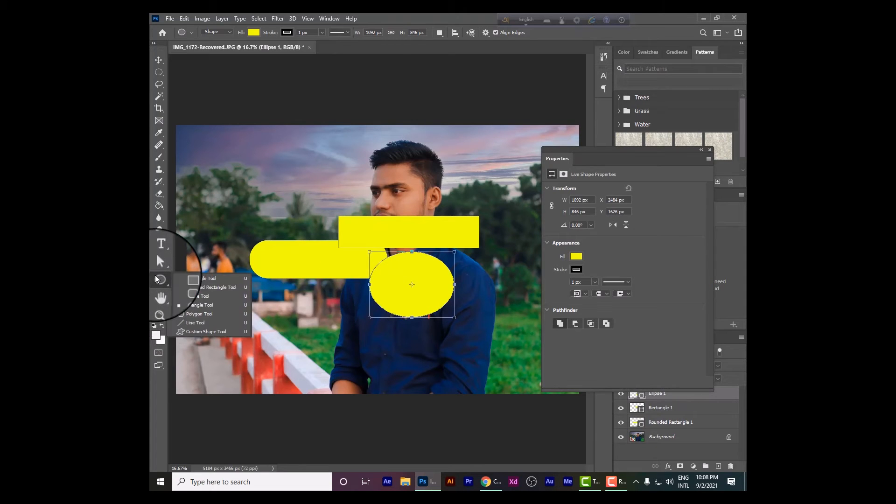
{"action": "left_click", "coordinate": [203, 308]}
{"action": "left_click_drag", "start_coordinate": [253, 289], "coordinate": [316, 353]}
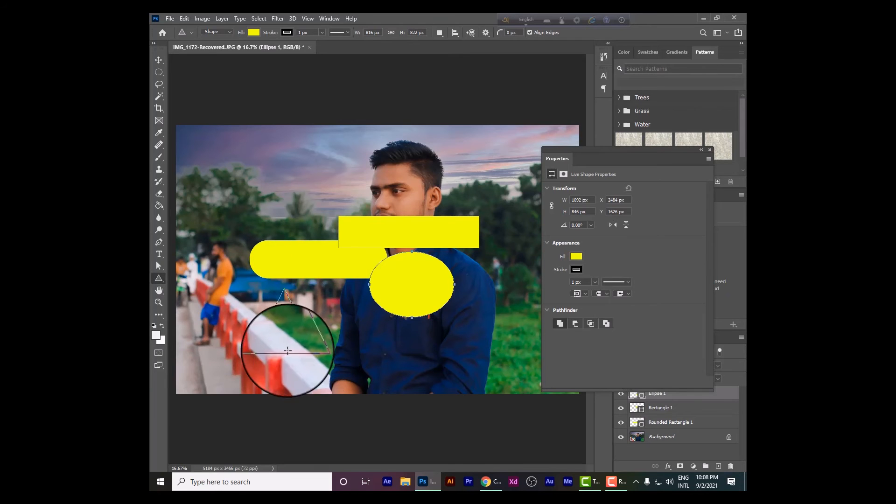
Draw a five-sided yellow polygon about 1116 by 1086 px beside the man's face, above the rounded rectangle
{"action": "right_click", "coordinate": [159, 279]}
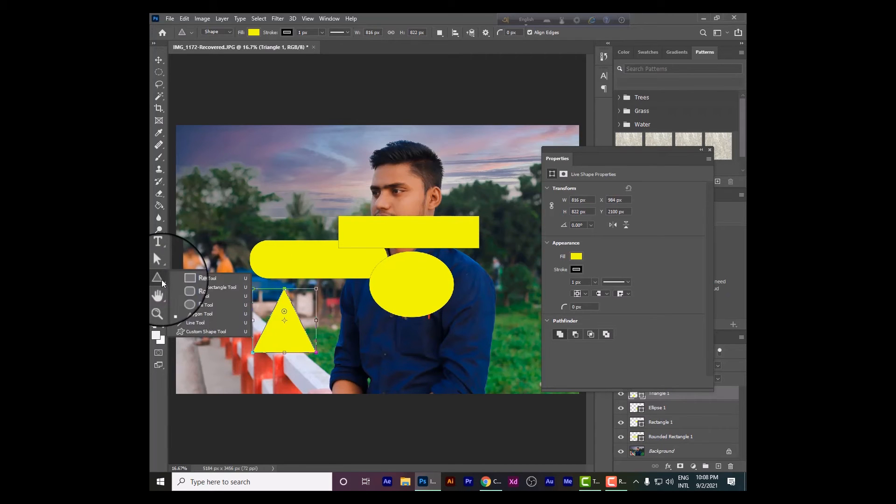
{"action": "left_click", "coordinate": [202, 308]}
{"action": "key", "text": "shift+u"}
{"action": "left_click_drag", "start_coordinate": [279, 163], "coordinate": [365, 247]}
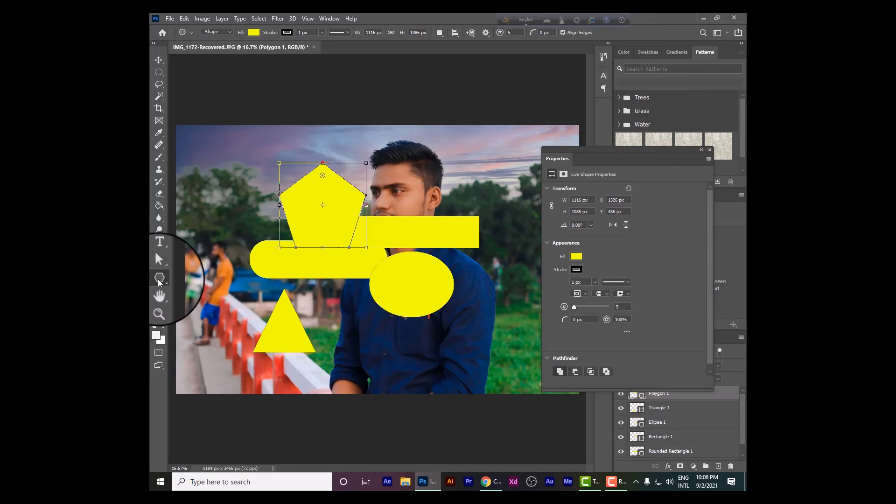
Draw a slanted line spanning about 480 by 1308 px from the trees down to the rounded rectangle's outer end
{"action": "right_click", "coordinate": [159, 279]}
{"action": "left_click", "coordinate": [191, 310]}
{"action": "key", "text": "shift+u"}
{"action": "left_click_drag", "start_coordinate": [217, 173], "coordinate": [254, 275]}
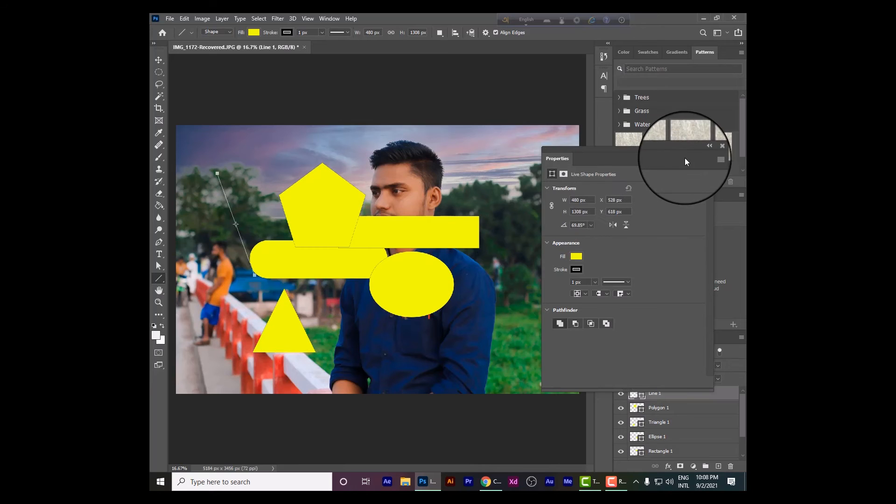
{"action": "left_click", "coordinate": [710, 149]}
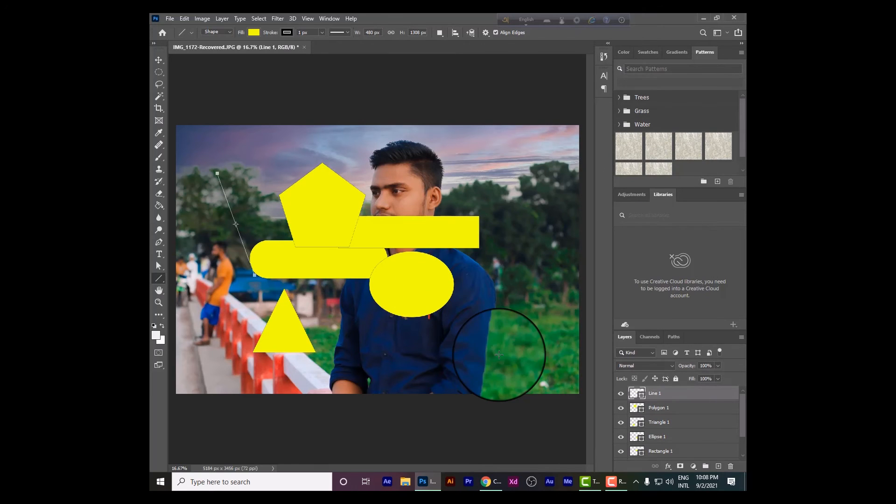
Look through the stack of shape layers from Line 1 down to Rounded Rectangle 1
{"action": "scroll", "coordinate": [743, 409], "scroll_direction": "down", "scroll_amount": 1}
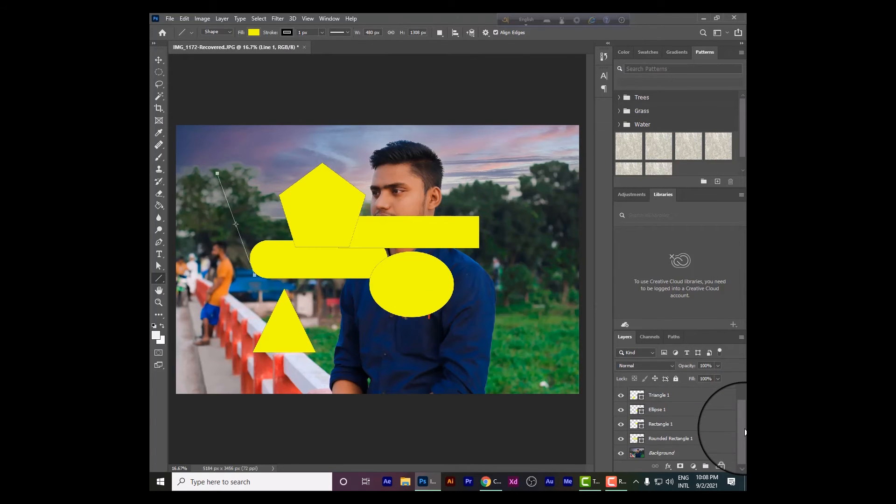
{"action": "scroll", "coordinate": [745, 408], "scroll_direction": "up", "scroll_amount": 1}
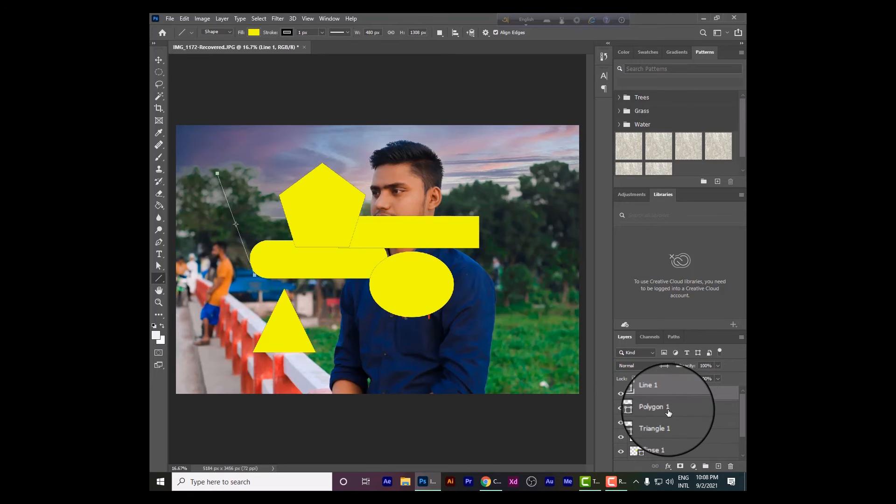
{"action": "scroll", "coordinate": [742, 425], "scroll_direction": "down", "scroll_amount": 1}
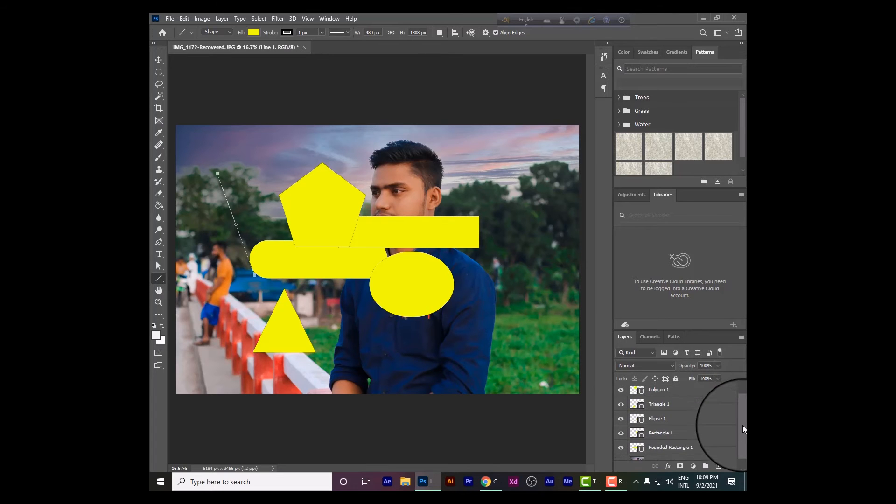
{"action": "left_click", "coordinate": [685, 446]}
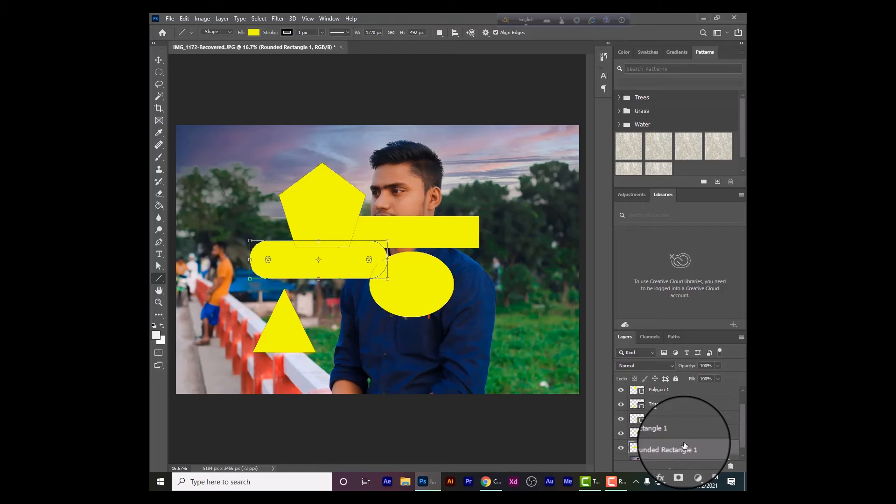
{"action": "scroll", "coordinate": [742, 411], "scroll_direction": "up", "scroll_amount": 1}
{"action": "key", "text": "super+space"}
{"action": "key", "text": "super+space"}
{"action": "key", "text": "super+space"}
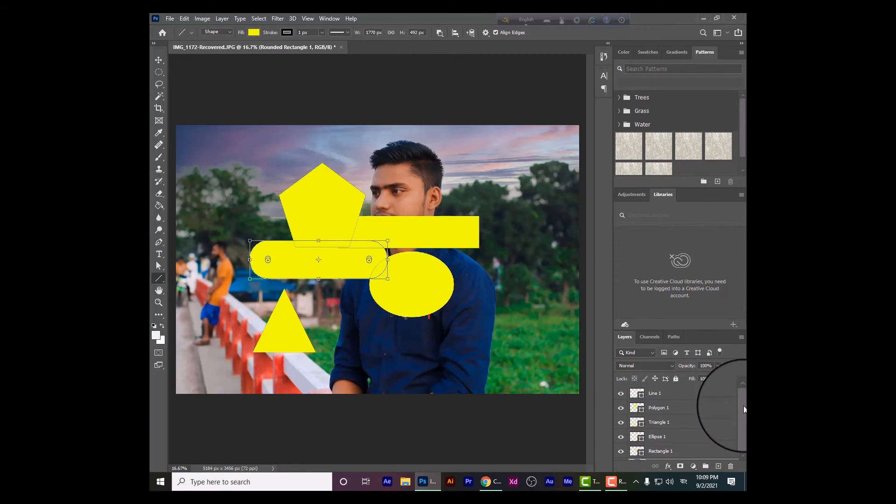
Select all shape layers from Line 1 to Rounded Rectangle 1 and convert them into one smart object
{"action": "left_click", "coordinate": [682, 393], "text": "alt"}
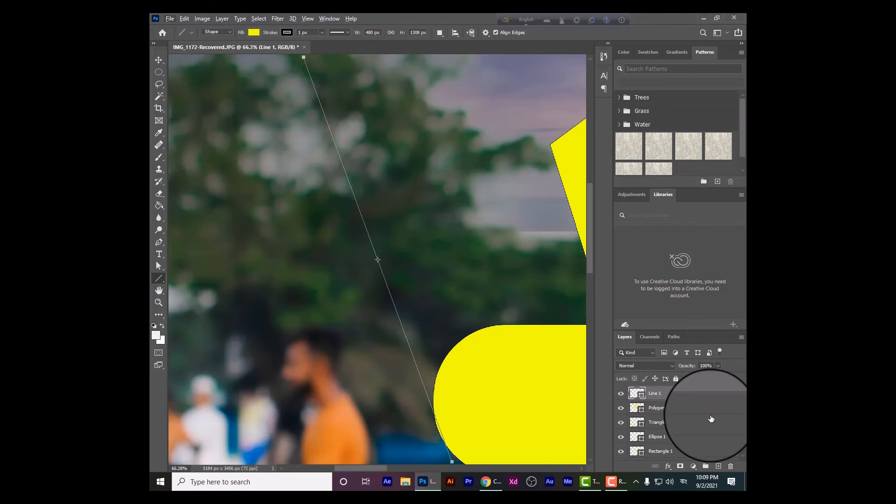
{"action": "left_click_drag", "start_coordinate": [743, 413], "coordinate": [743, 432]}
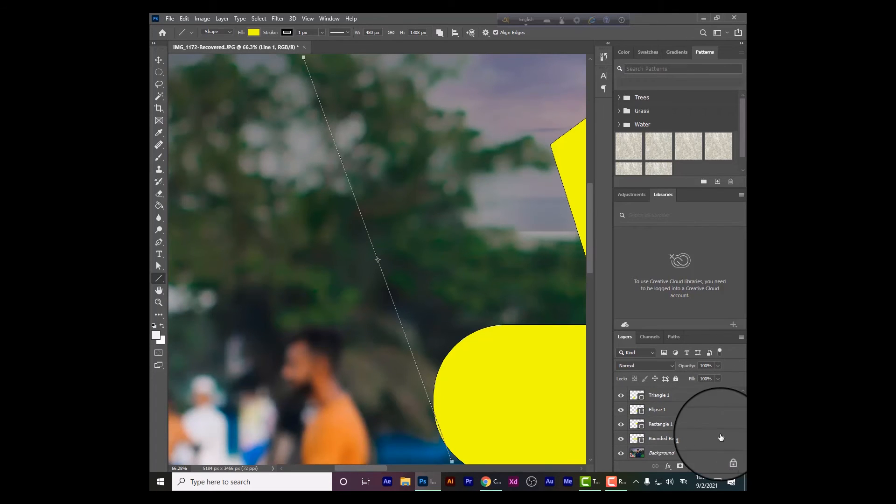
{"action": "left_click", "coordinate": [675, 440], "text": "shift"}
{"action": "key", "text": "super+space"}
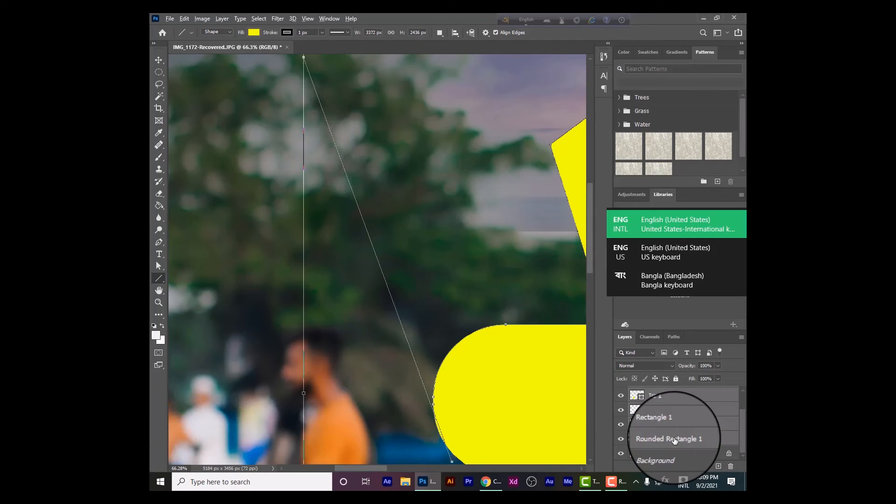
{"action": "key", "text": "alt+shift"}
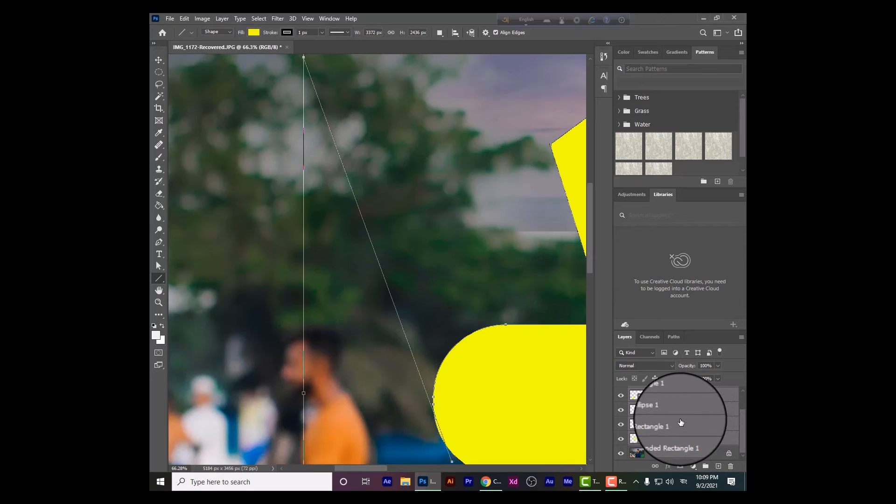
{"action": "right_click", "coordinate": [680, 422]}
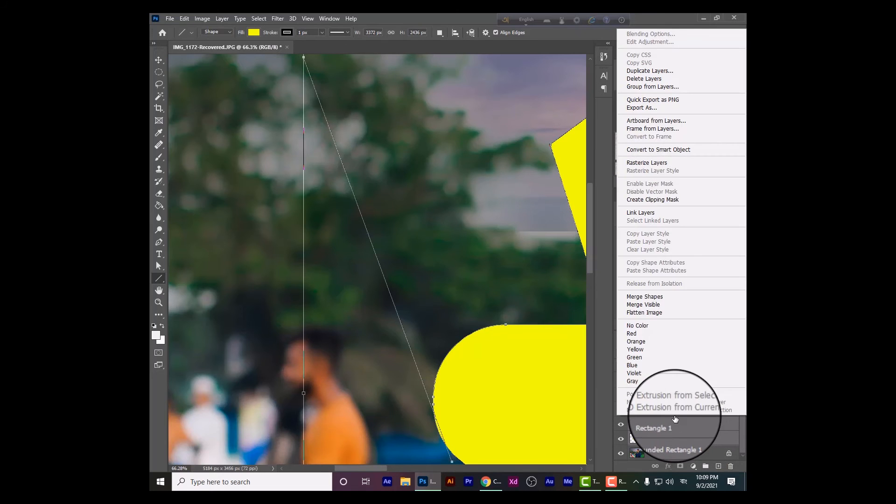
{"action": "left_click", "coordinate": [646, 162]}
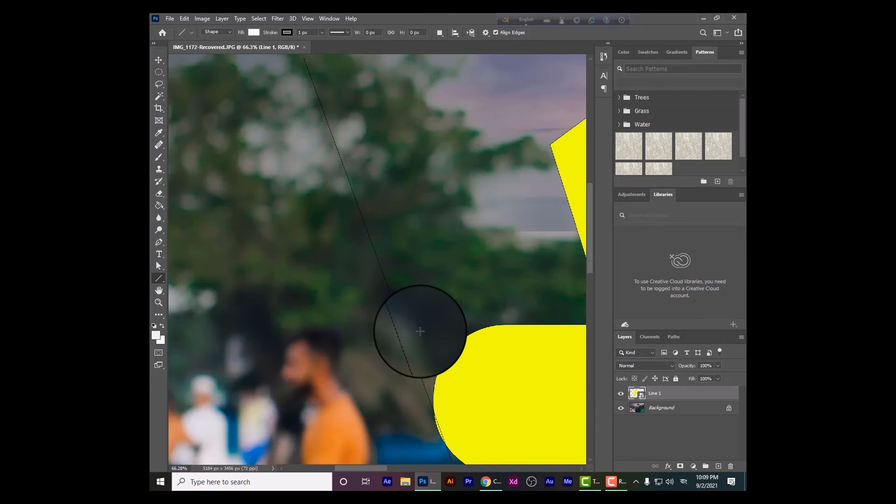
Move the smart object holding all the shapes slightly downward over the photo
{"action": "scroll", "coordinate": [420, 332], "scroll_direction": "up", "scroll_amount": 2}
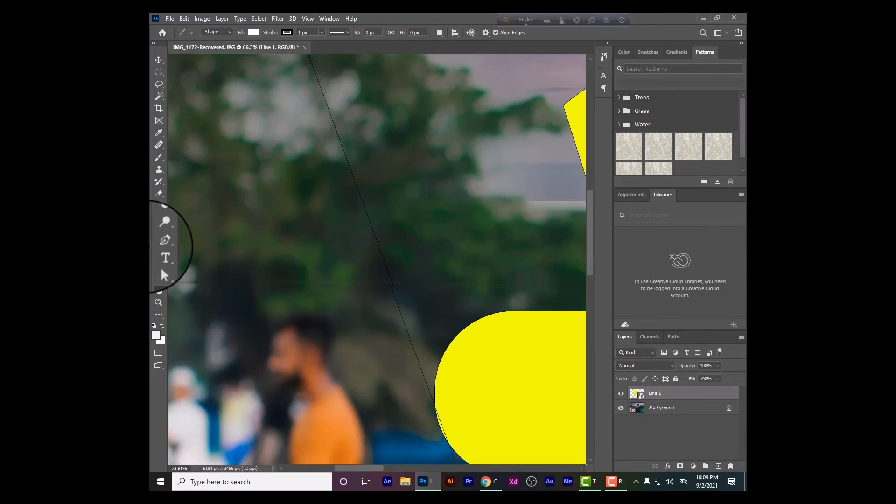
{"action": "left_click", "coordinate": [159, 302]}
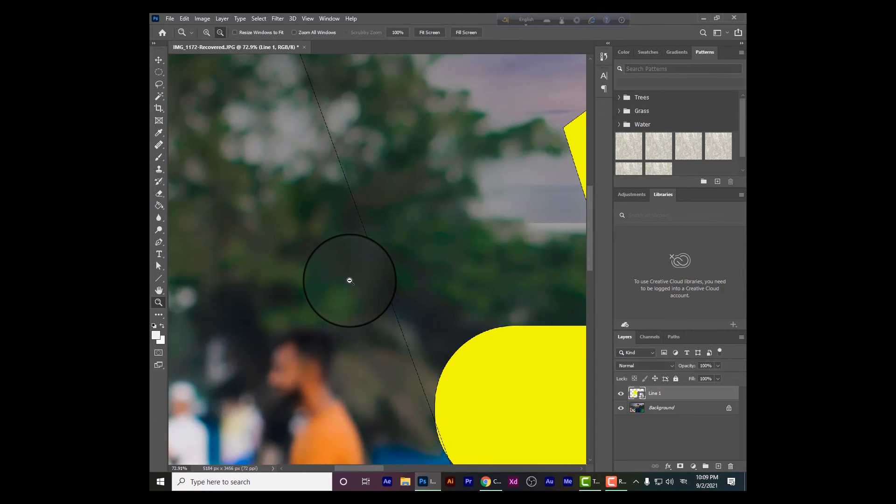
{"action": "left_click", "coordinate": [349, 281], "text": "alt"}
{"action": "left_click", "coordinate": [349, 280], "text": "alt"}
{"action": "left_click", "coordinate": [349, 280], "text": "alt"}
{"action": "left_click", "coordinate": [349, 279], "text": "alt"}
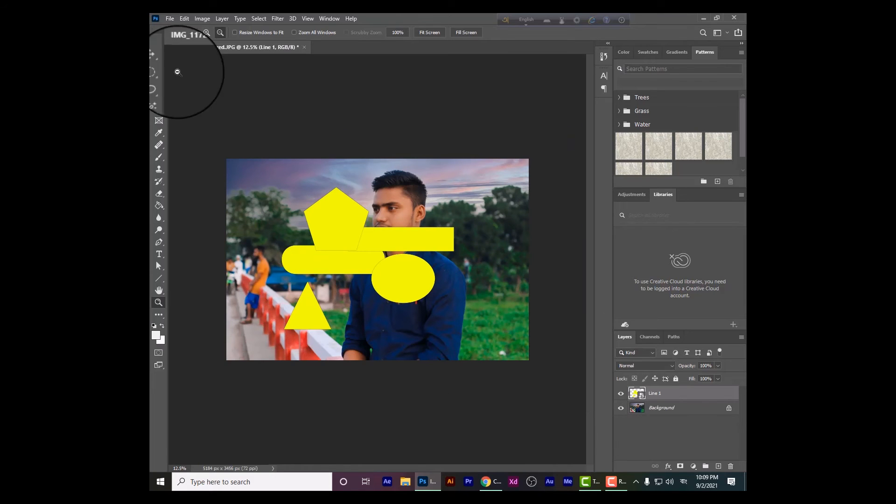
{"action": "left_click", "coordinate": [159, 59]}
{"action": "left_click_drag", "start_coordinate": [340, 226], "coordinate": [336, 237]}
Open the contents of the Line 1 smart object and check its individual shape layers
{"action": "double_click", "coordinate": [637, 393]}
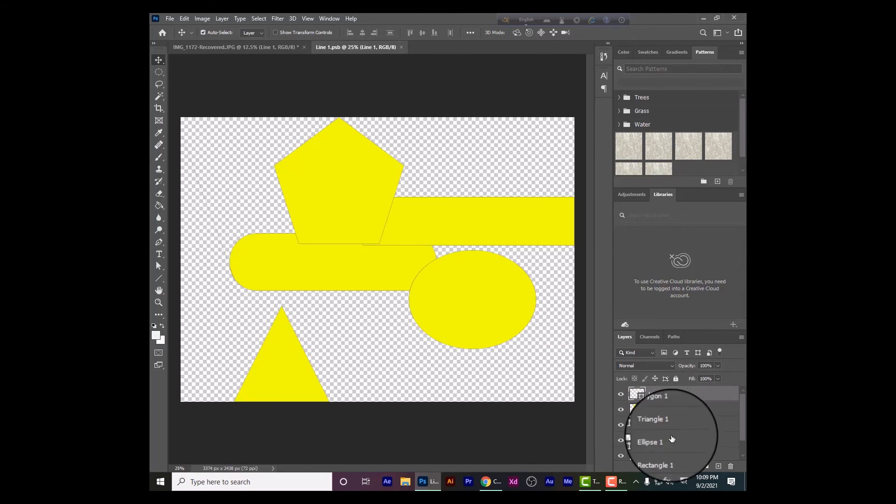
{"action": "scroll", "coordinate": [744, 412], "scroll_direction": "down", "scroll_amount": 1}
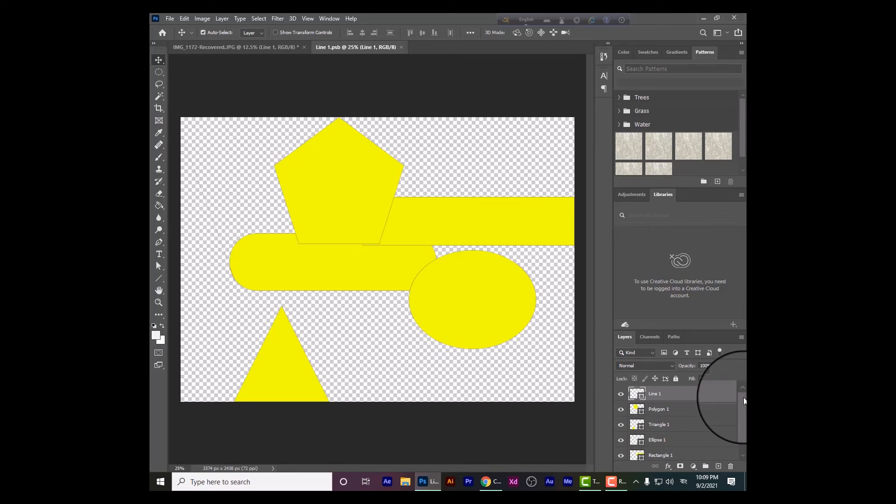
{"action": "left_click_drag", "start_coordinate": [743, 415], "coordinate": [743, 425]}
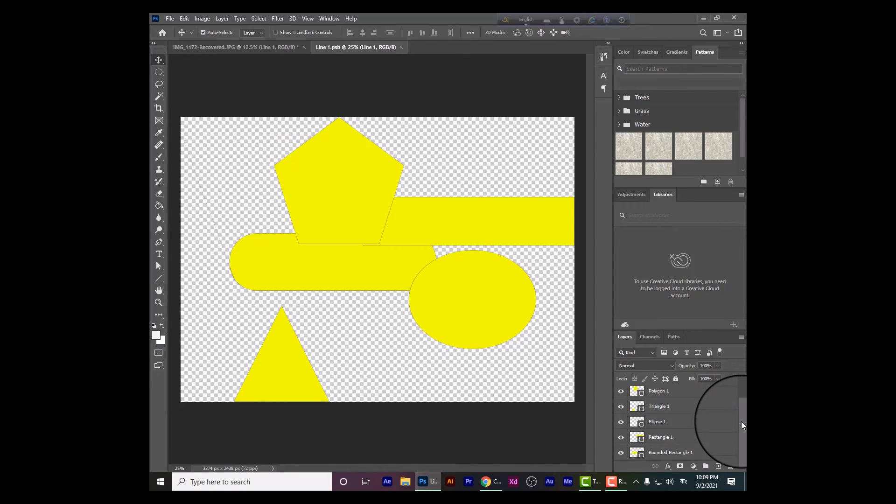
{"action": "scroll", "coordinate": [742, 426], "scroll_direction": "up", "scroll_amount": 1}
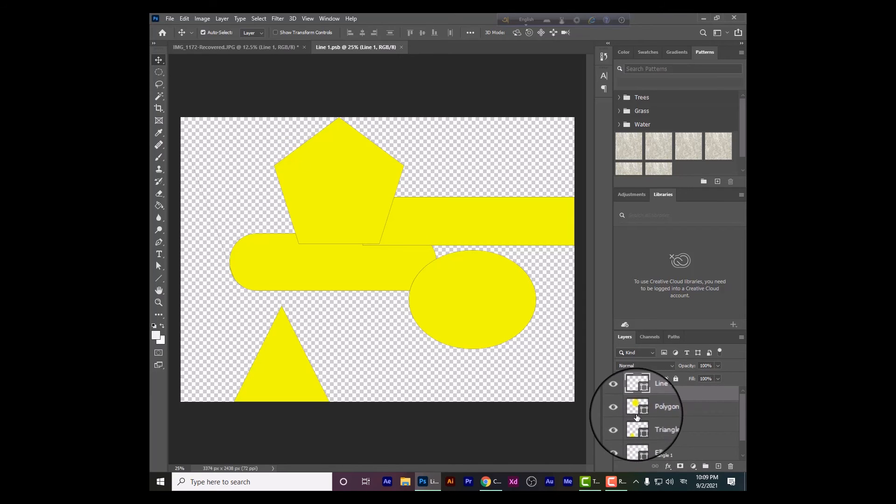
{"action": "scroll", "coordinate": [637, 420], "scroll_direction": "down", "scroll_amount": 1}
{"action": "left_click", "coordinate": [635, 436]}
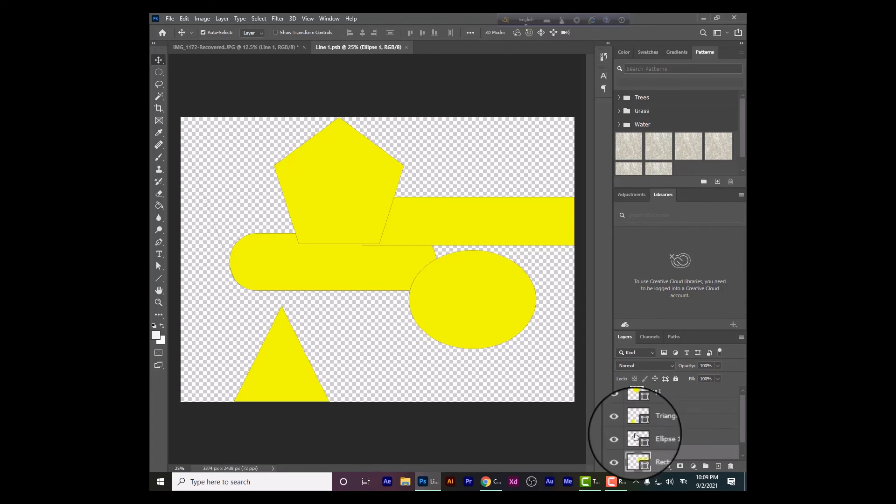
{"action": "scroll", "coordinate": [649, 420], "scroll_direction": "up", "scroll_amount": 1}
Select the Polygon 1 layer inside the smart object and display its live shape properties
{"action": "left_click", "coordinate": [658, 409]}
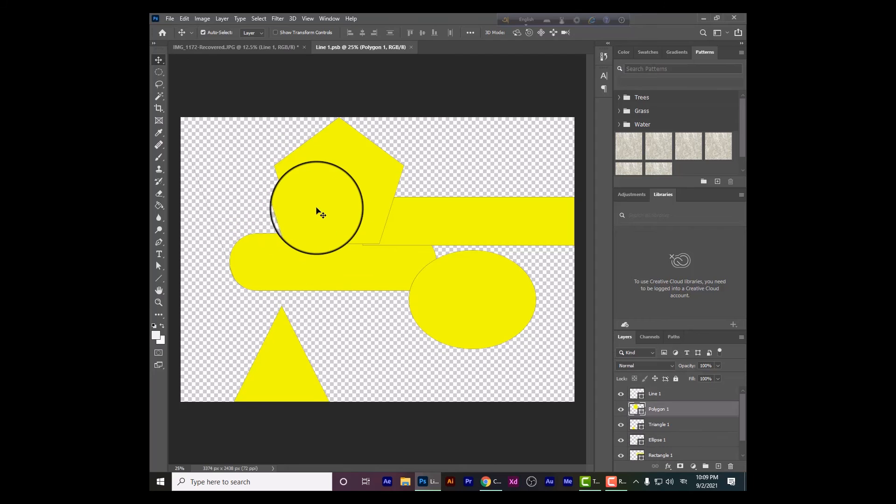
{"action": "left_click", "coordinate": [276, 19]}
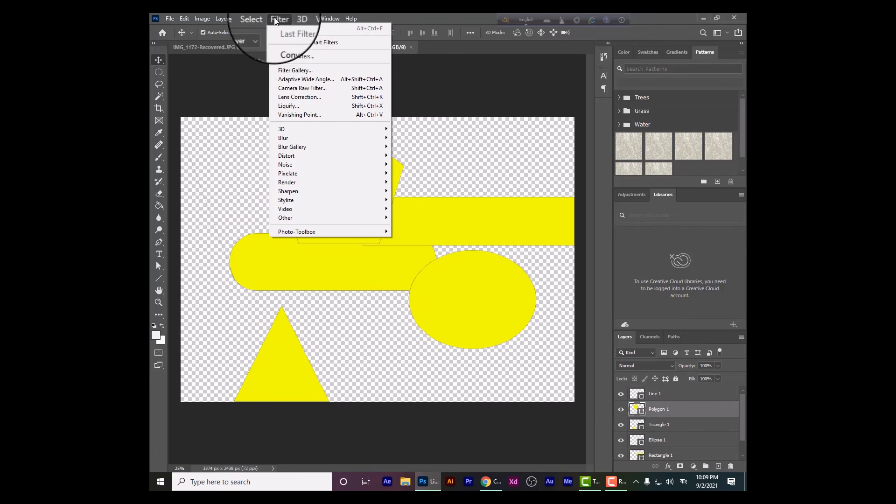
{"action": "left_click", "coordinate": [320, 246]}
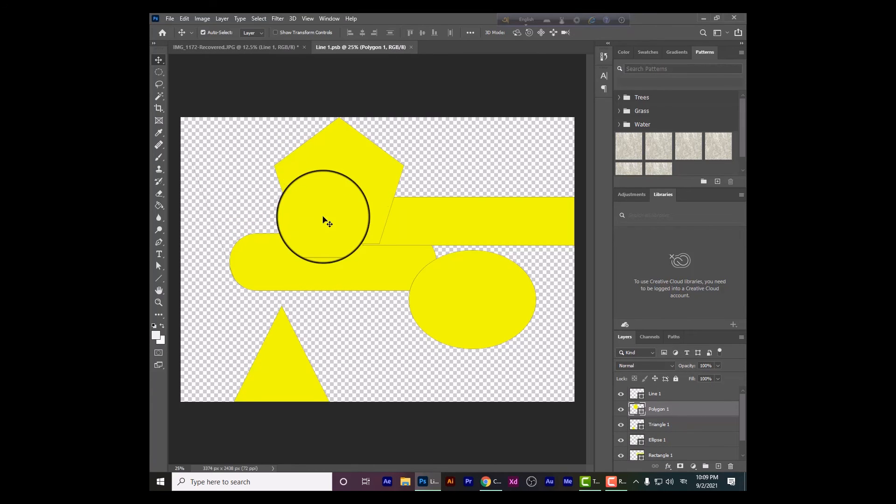
{"action": "left_click", "coordinate": [329, 18]}
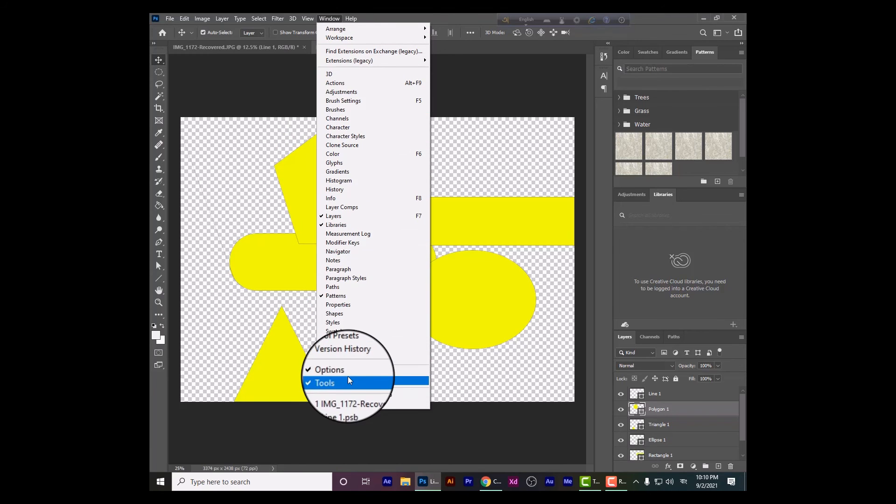
{"action": "left_click", "coordinate": [351, 305]}
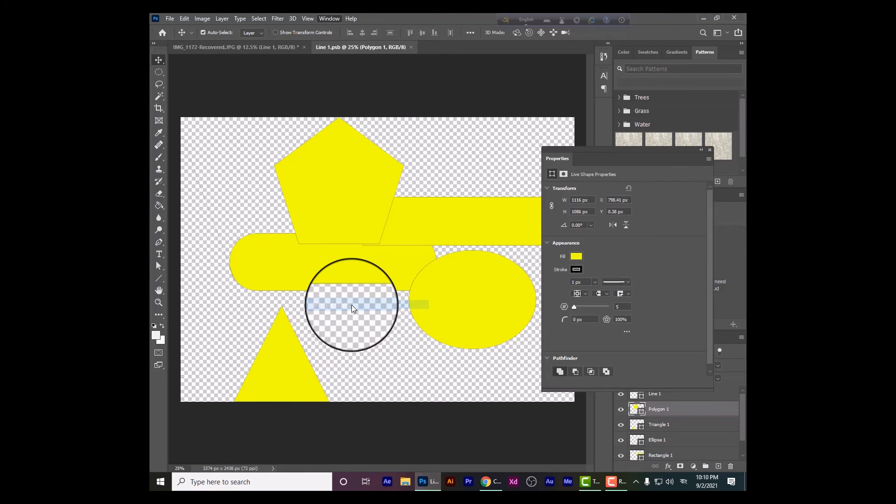
Change the pentagon's fill to the pinkish-red swatch from the recently used colors and close its shape properties
{"action": "left_click", "coordinate": [577, 257]}
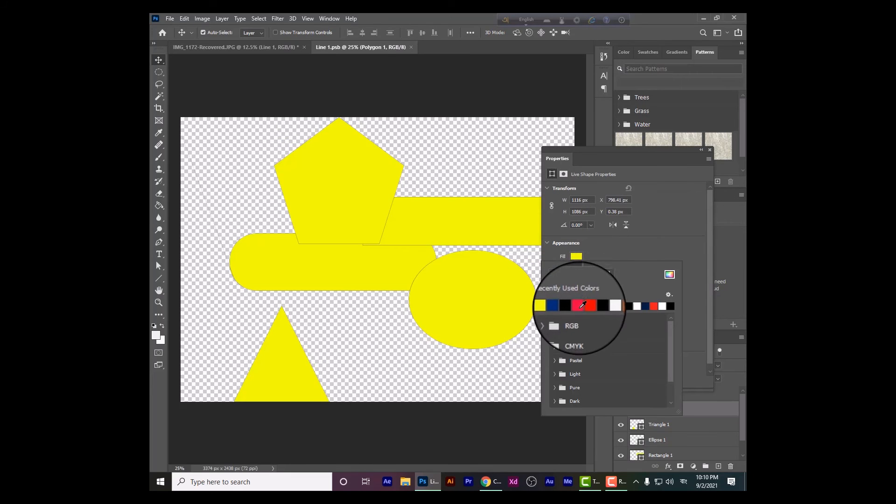
{"action": "left_click", "coordinate": [582, 305]}
{"action": "left_click", "coordinate": [701, 156]}
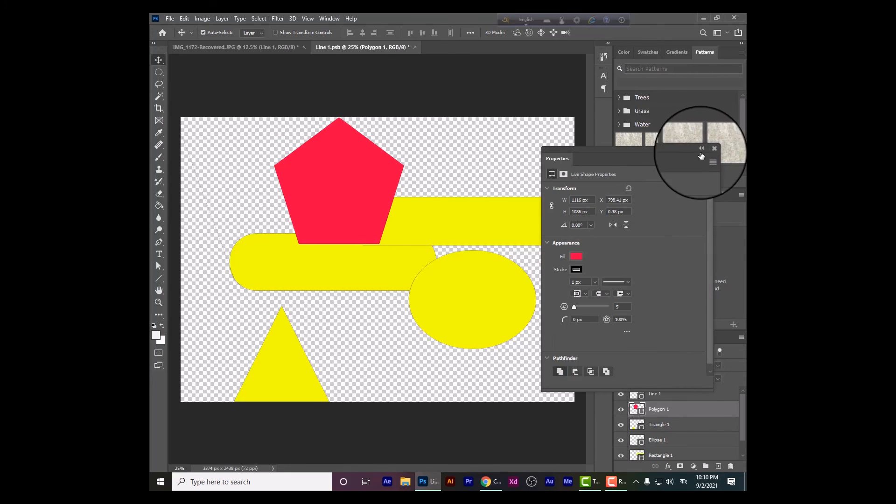
{"action": "left_click", "coordinate": [701, 154]}
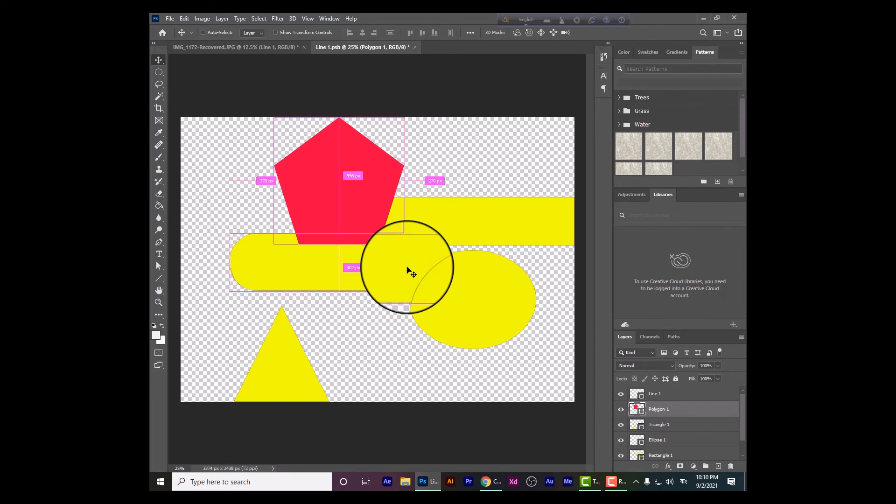
Save the smart object contents with the recolored pentagon and return to the IMG_1172-Recovered.JPG document
{"action": "key", "text": "ctrl+s"}
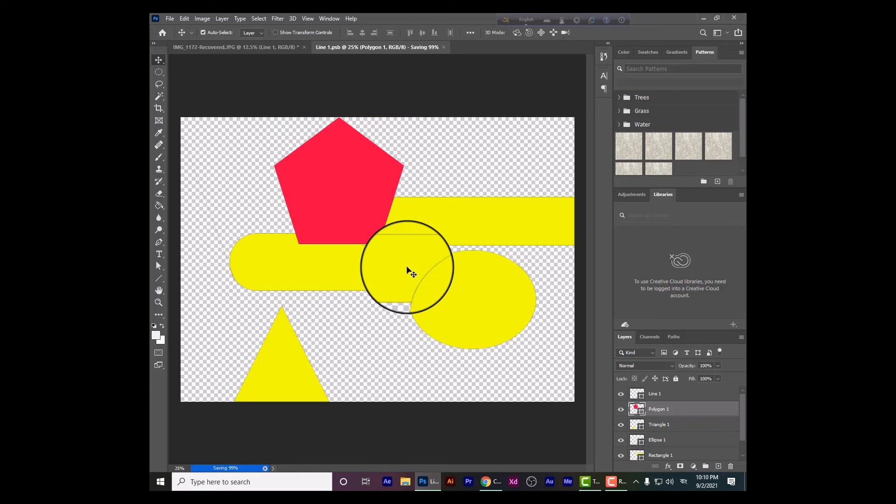
{"action": "left_click", "coordinate": [250, 46]}
{"action": "left_click_drag", "start_coordinate": [314, 214], "coordinate": [363, 252]}
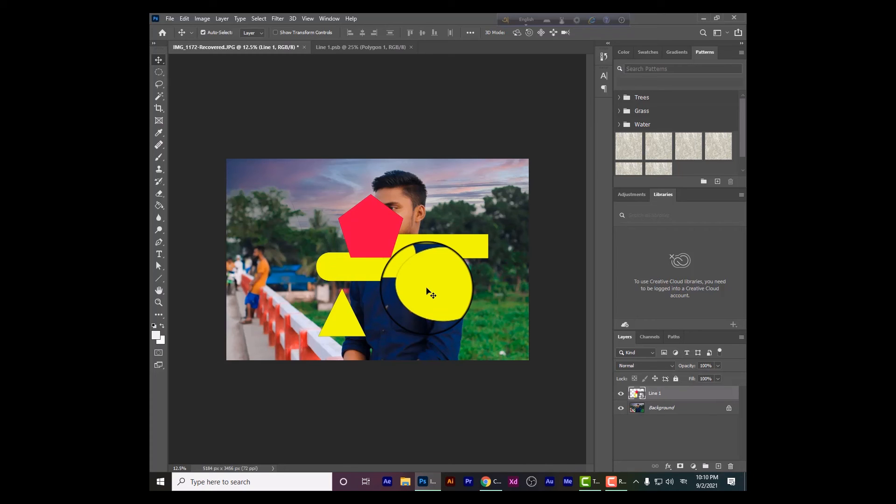
{"action": "left_click", "coordinate": [613, 483]}
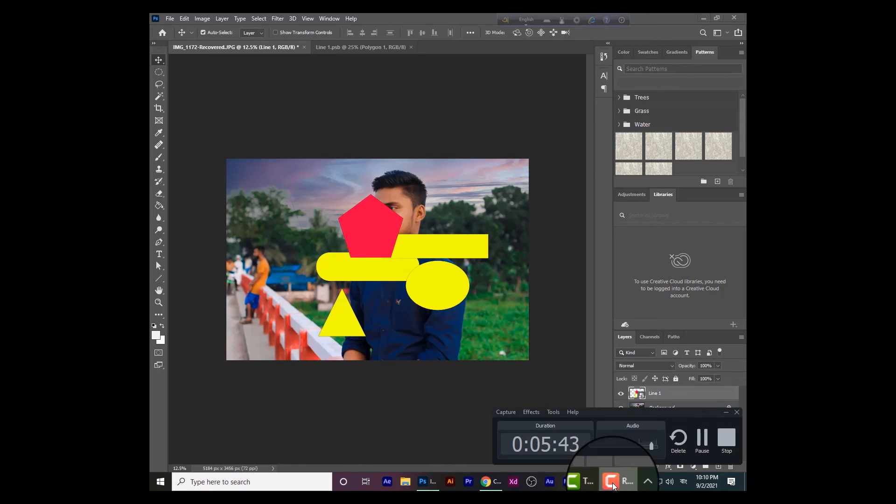
{"action": "left_click", "coordinate": [581, 488]}
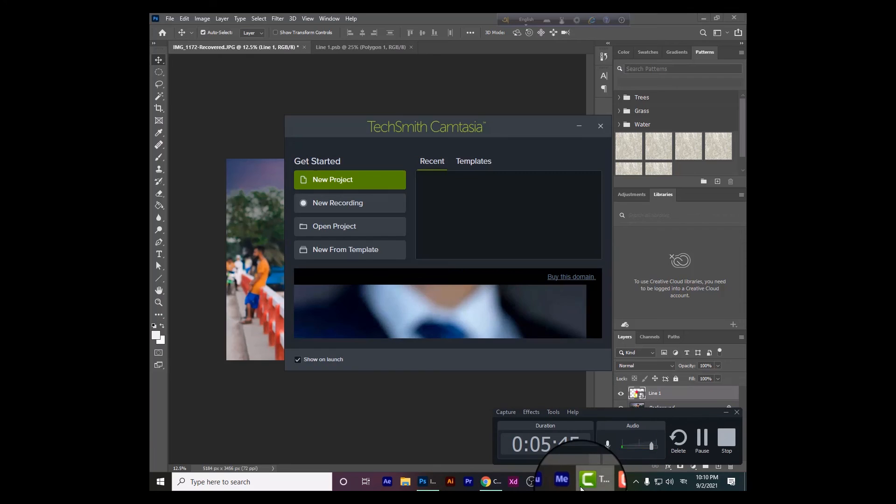
{"action": "left_click", "coordinate": [579, 126]}
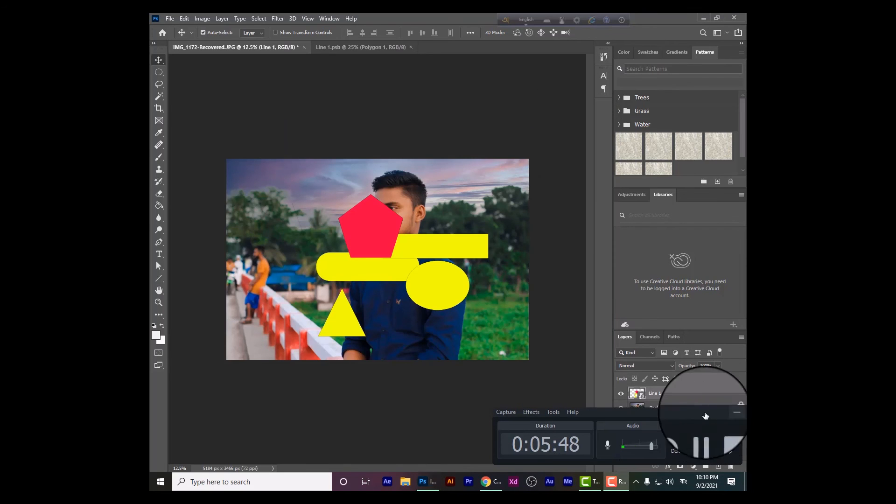
{"action": "left_click", "coordinate": [725, 412]}
Reopen the contents of the Line 1 smart object and display the live shape properties of the Ellipse 1 layer
{"action": "double_click", "coordinate": [645, 391]}
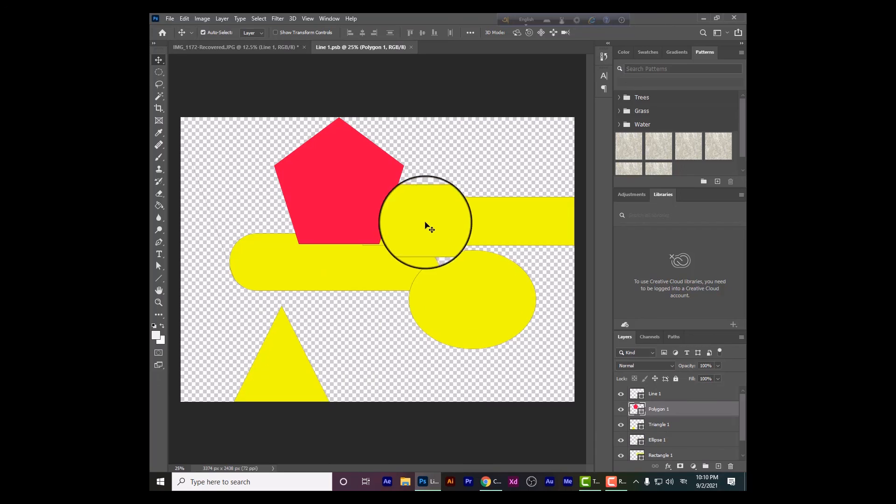
{"action": "left_click_drag", "start_coordinate": [480, 335], "coordinate": [480, 335]}
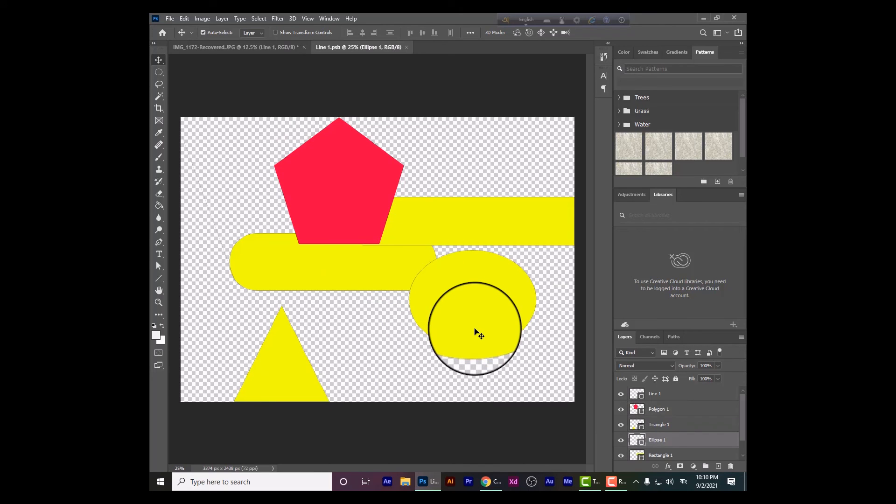
{"action": "left_click", "coordinate": [321, 17]}
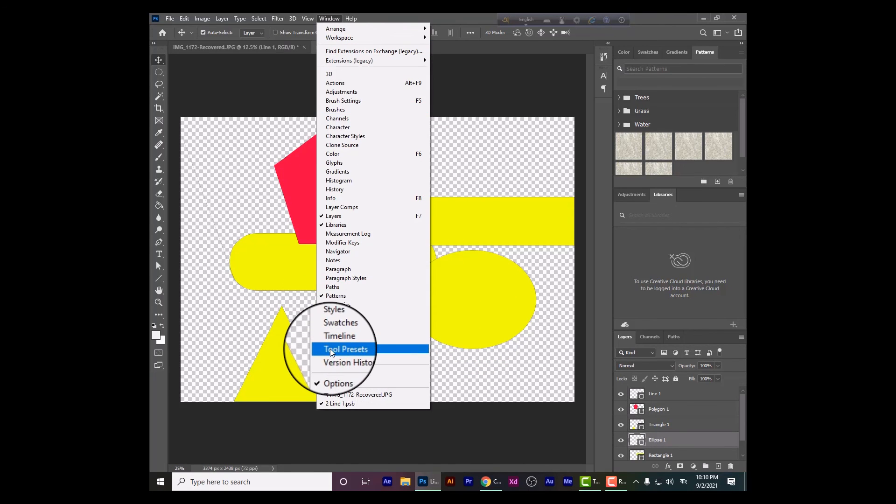
{"action": "left_click", "coordinate": [340, 305]}
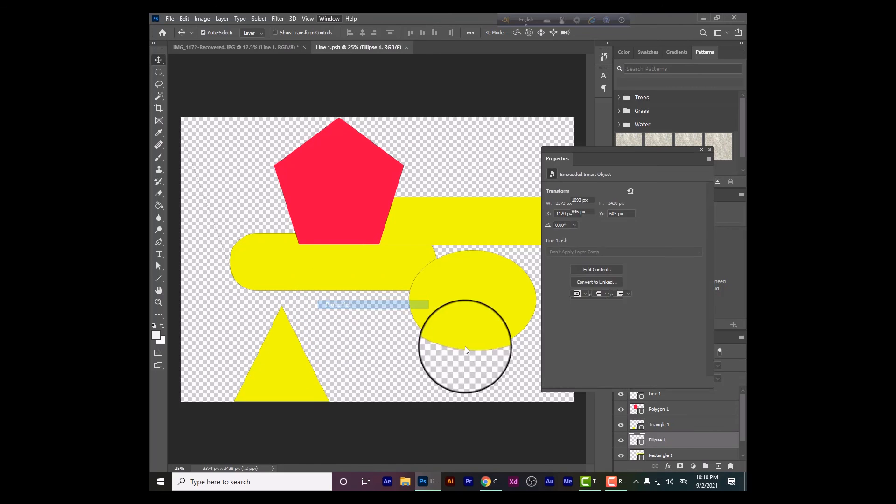
{"action": "scroll", "coordinate": [578, 298], "scroll_direction": "down", "scroll_amount": 2}
Fill the ellipse with black from the recently used colors and close its shape properties
{"action": "left_click", "coordinate": [577, 256]}
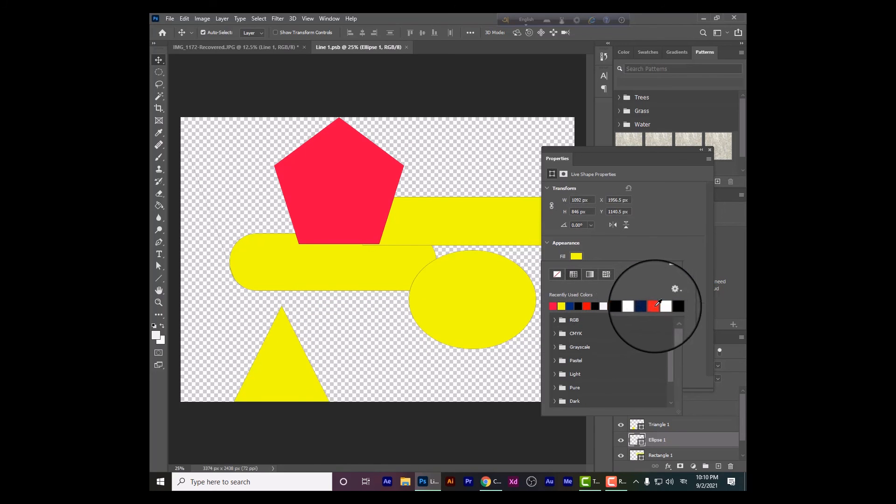
{"action": "left_click", "coordinate": [670, 306]}
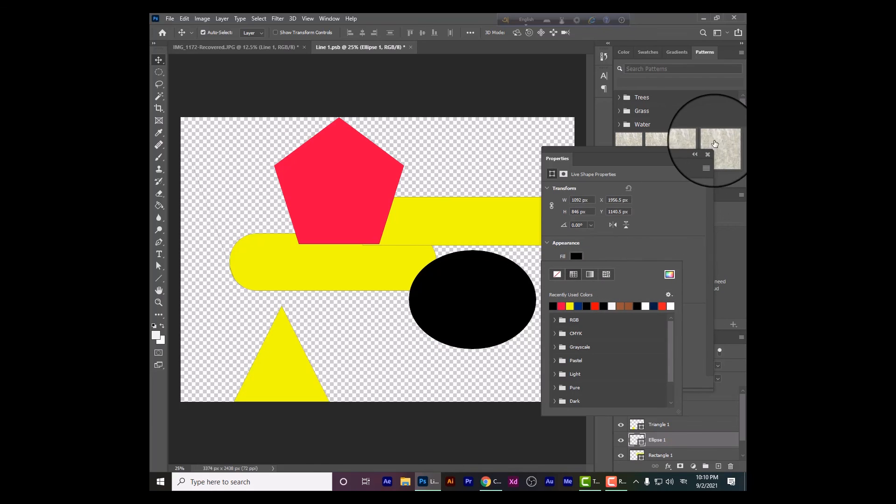
{"action": "left_click", "coordinate": [707, 154]}
{"action": "left_click", "coordinate": [707, 154]}
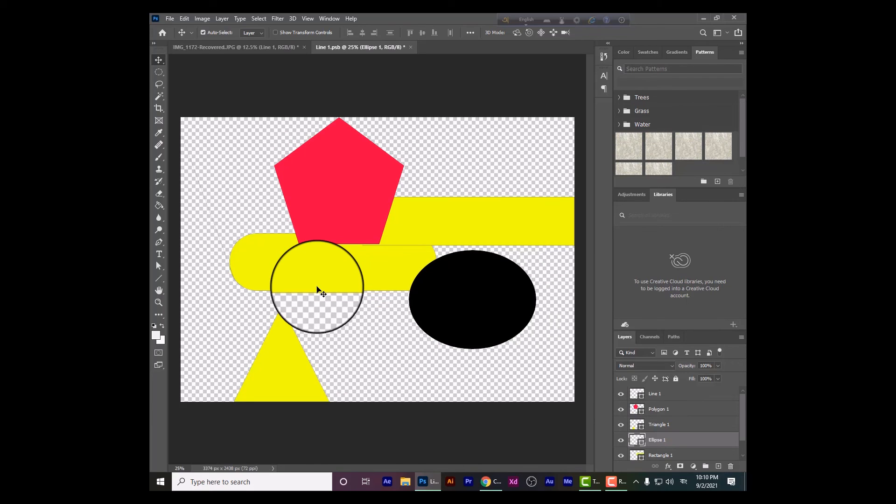
Save the contents with the black ellipse and, back in the photo document, shift the Line 1 smart object slightly left
{"action": "key", "text": "ctrl+s"}
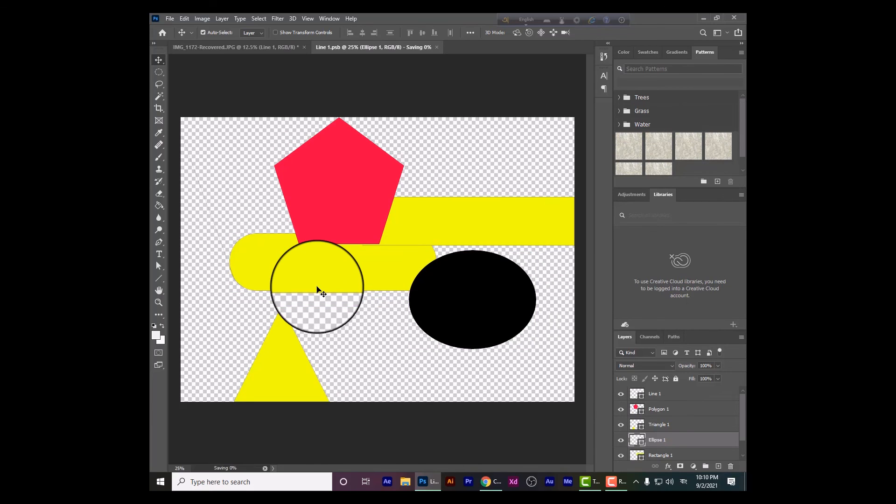
{"action": "left_click", "coordinate": [225, 46]}
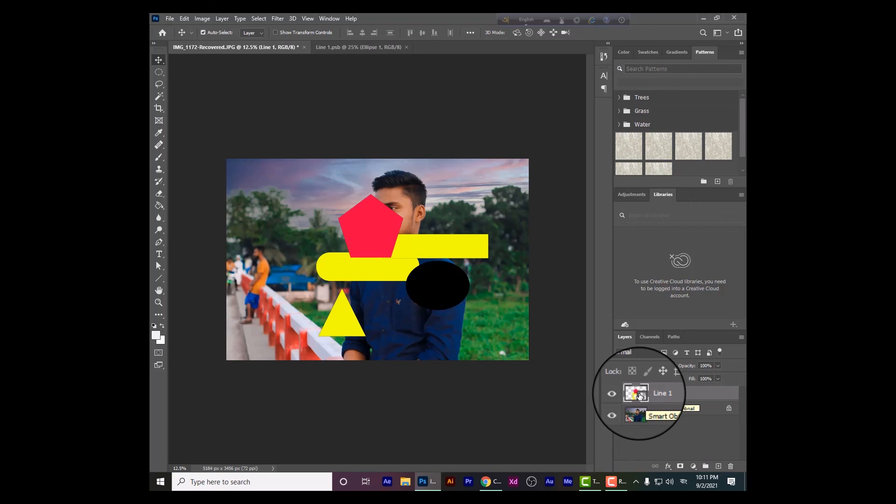
{"action": "left_click_drag", "start_coordinate": [439, 303], "coordinate": [373, 294]}
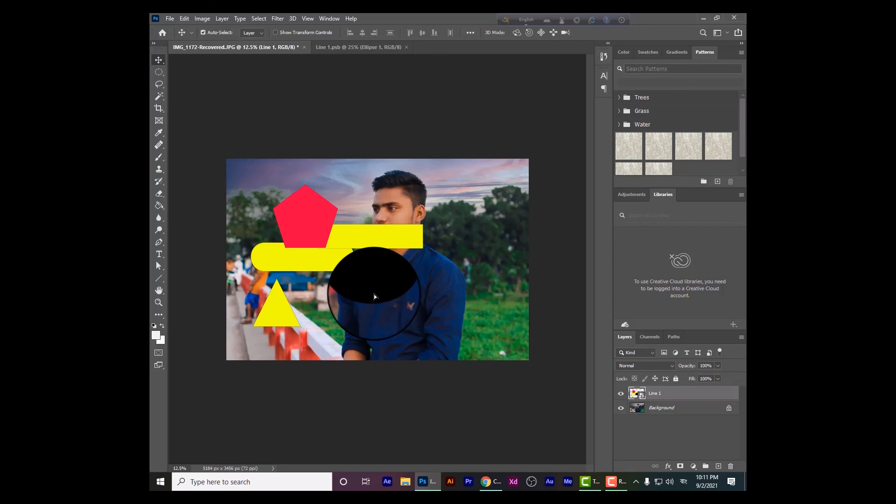
{"action": "left_click_drag", "start_coordinate": [374, 296], "coordinate": [409, 297]}
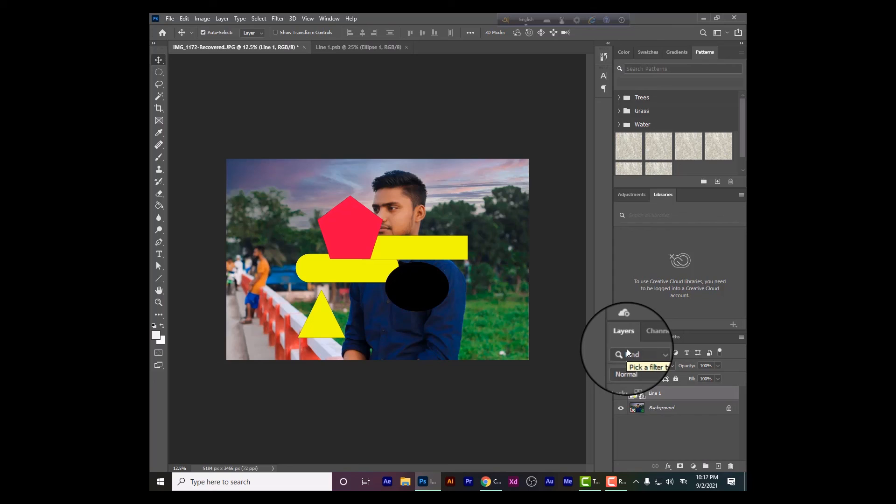
{"action": "left_click", "coordinate": [621, 487]}
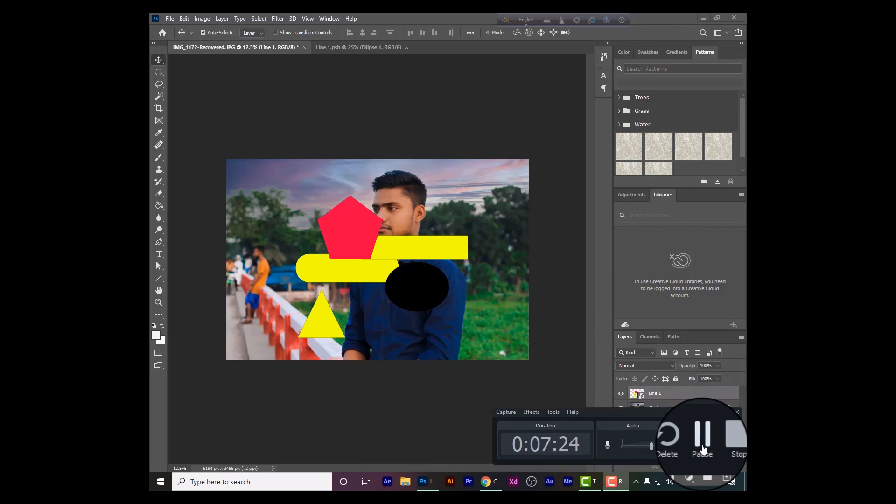